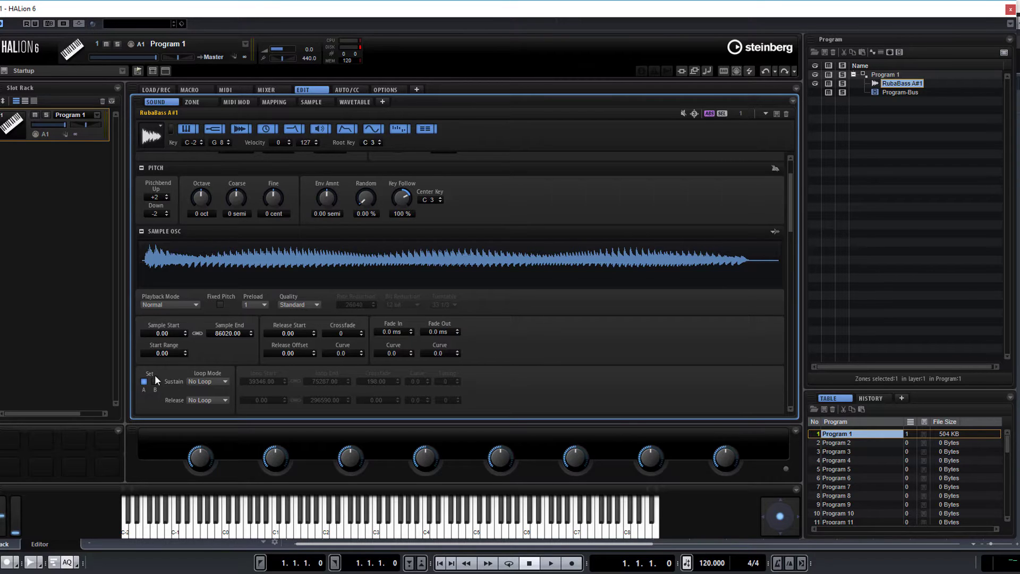
# - Replace the zone's A#1 sample with RubaBass B1 using Load/Replace Sample
pyautogui.click(776, 233)
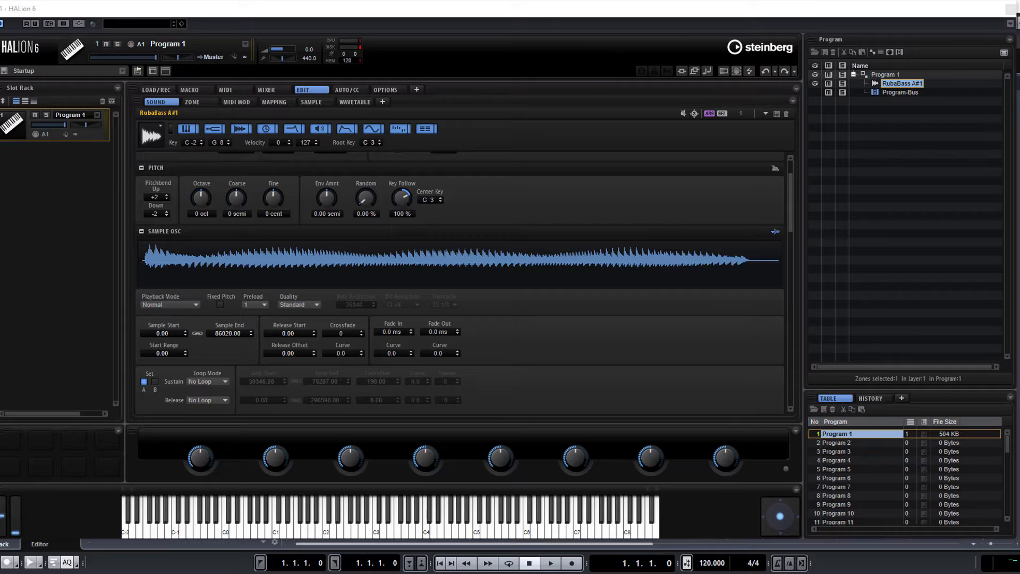
pyautogui.press('Down')
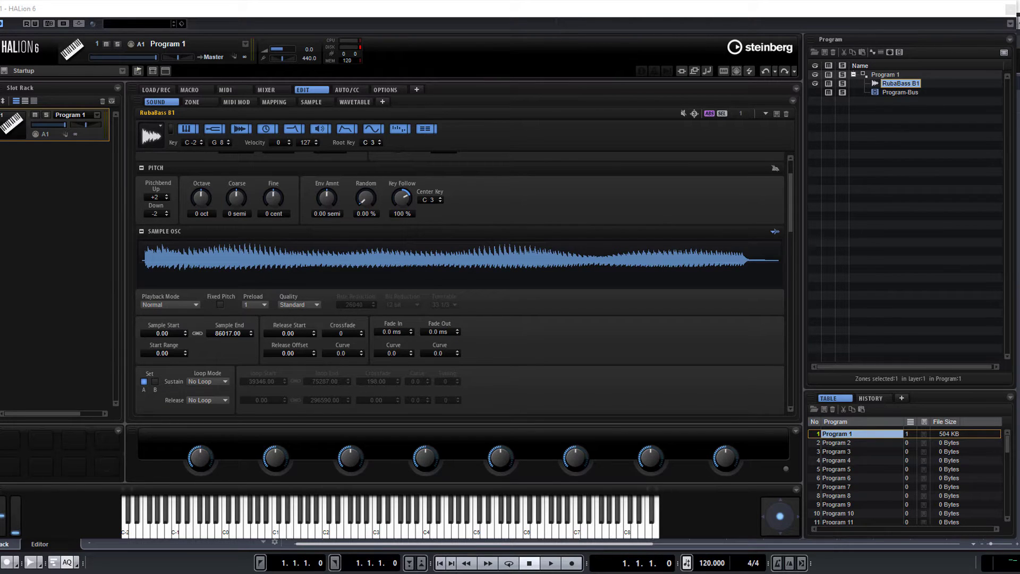
pyautogui.press('Return')
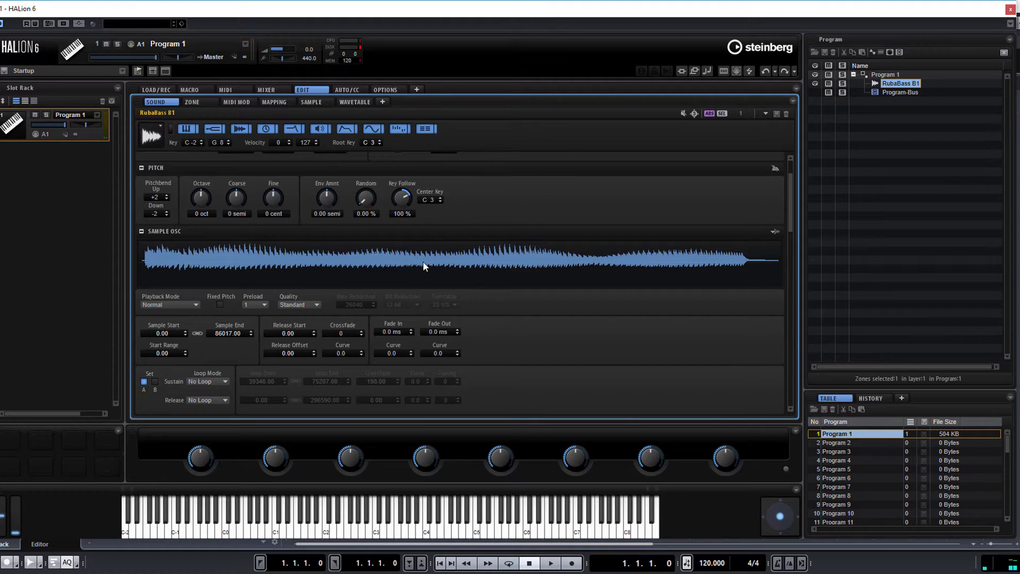
# - In the RubaBass B1 sample editor's Loop settings, set the sustain loop mode to Continuous
pyautogui.click(314, 102)
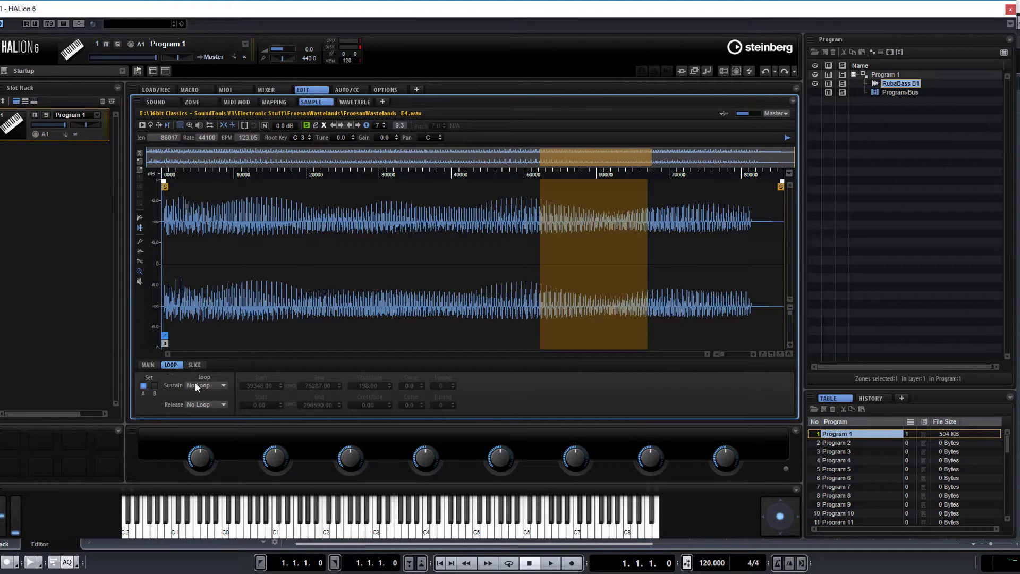
pyautogui.click(148, 365)
pyautogui.click(172, 367)
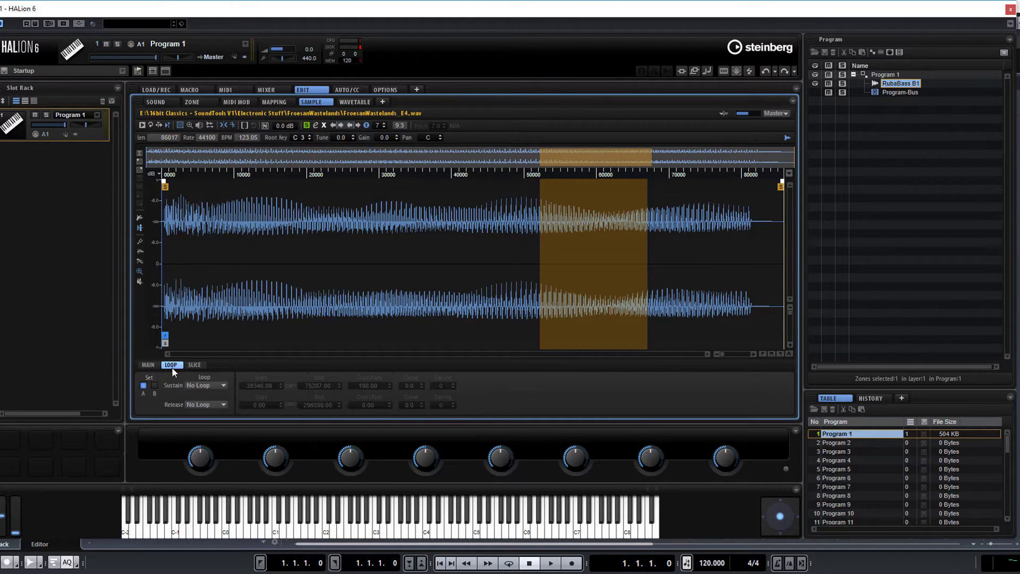
pyautogui.click(221, 386)
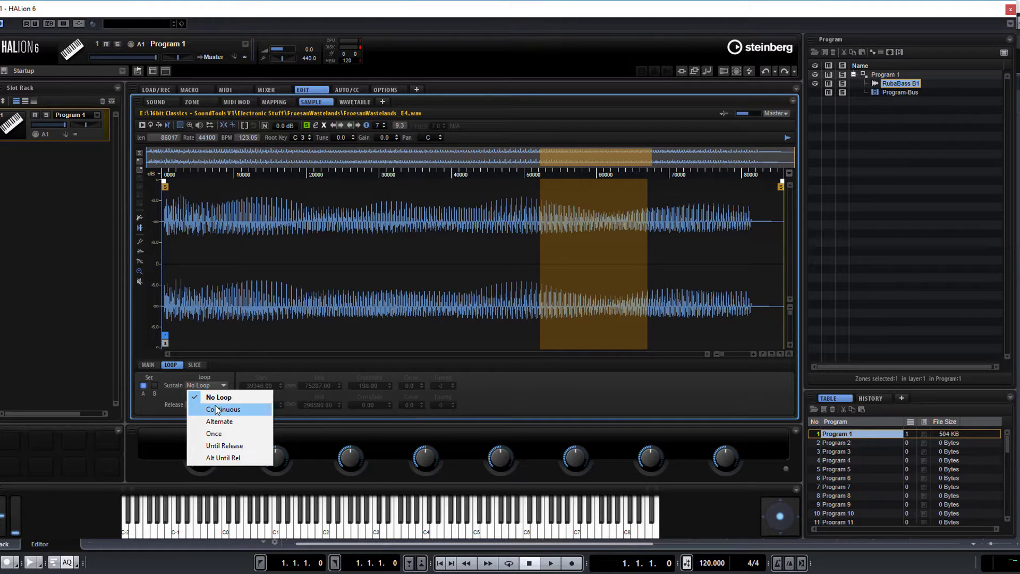
pyautogui.click(216, 410)
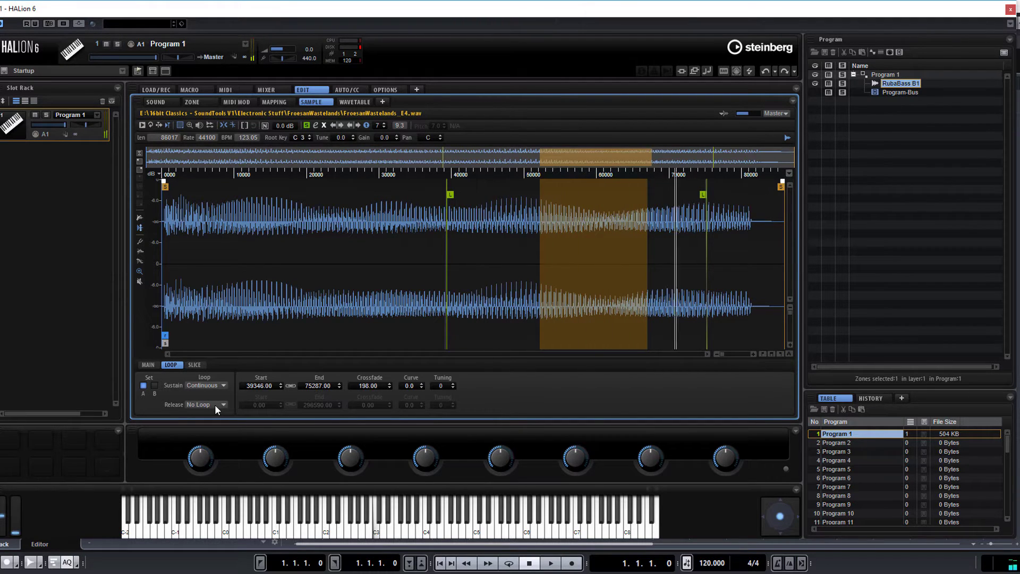
# - Preview the loop and step loop start and end through matching points to 17994–49689
pyautogui.click(316, 126)
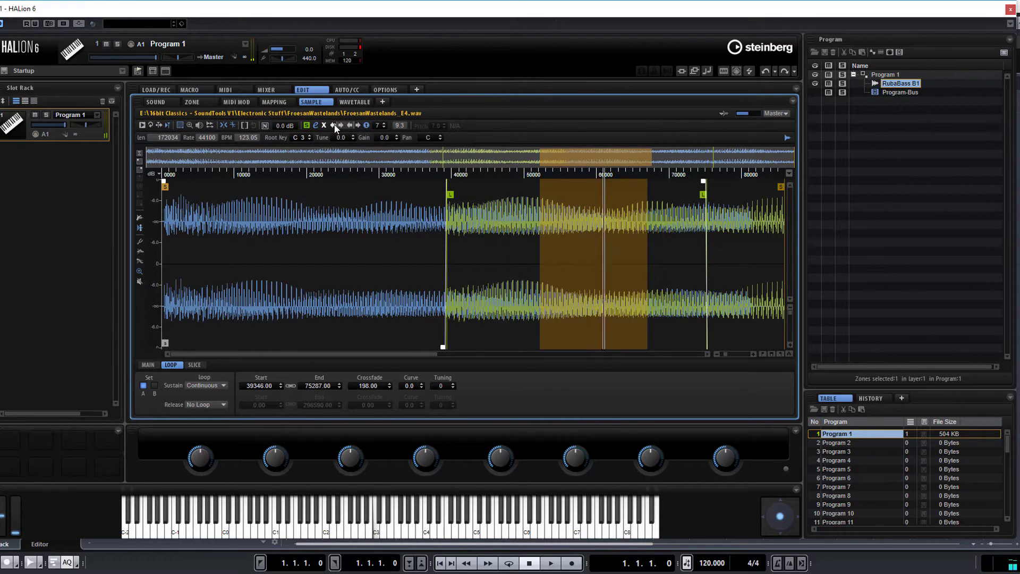
pyautogui.click(334, 128)
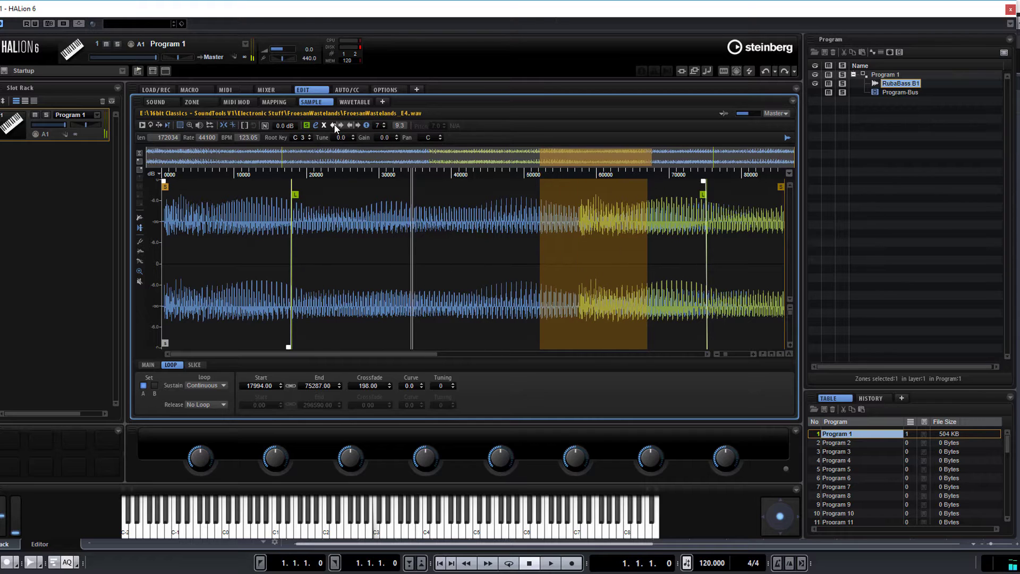
pyautogui.click(342, 125)
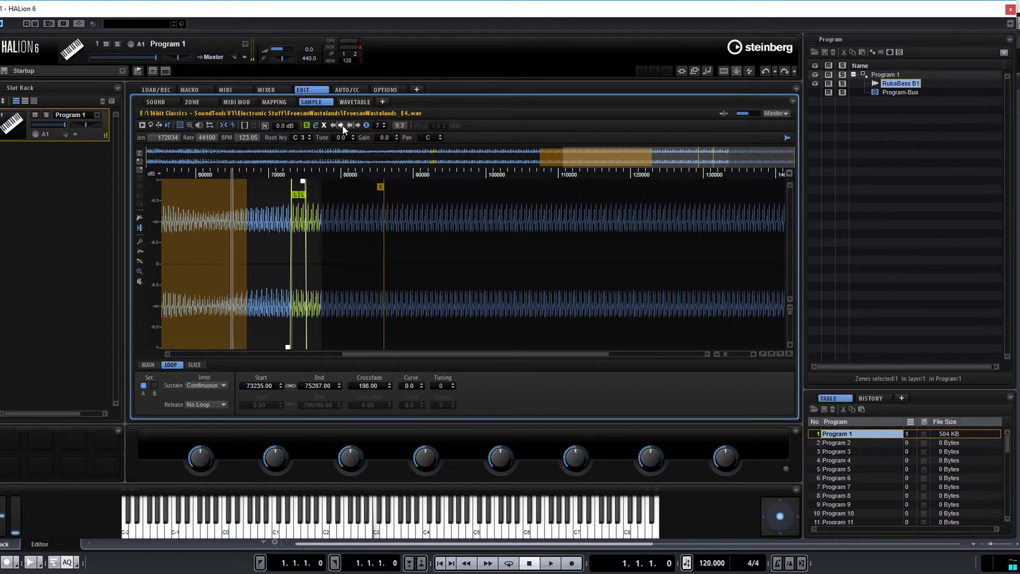
pyautogui.click(342, 125)
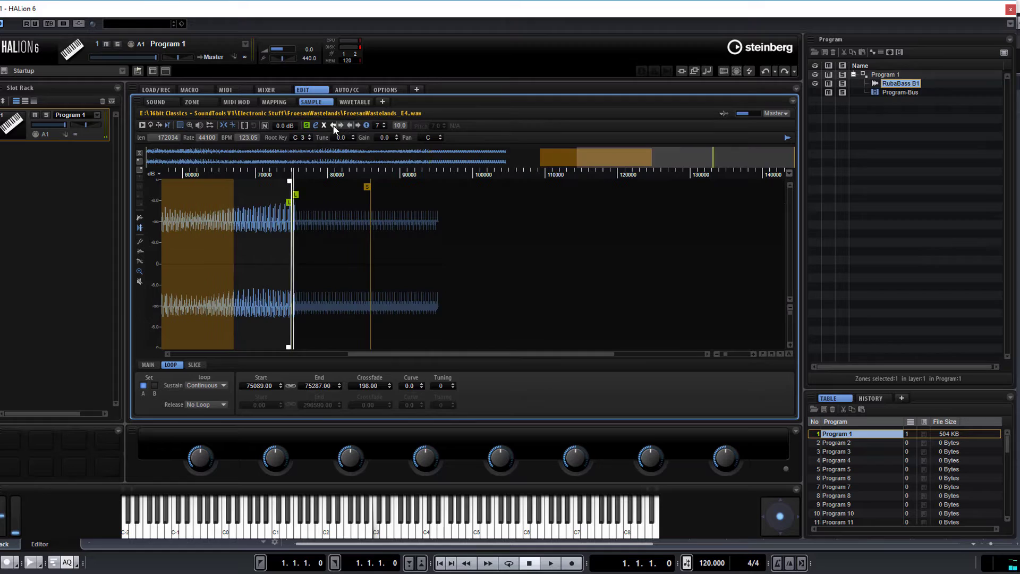
pyautogui.click(334, 126)
pyautogui.click(334, 127)
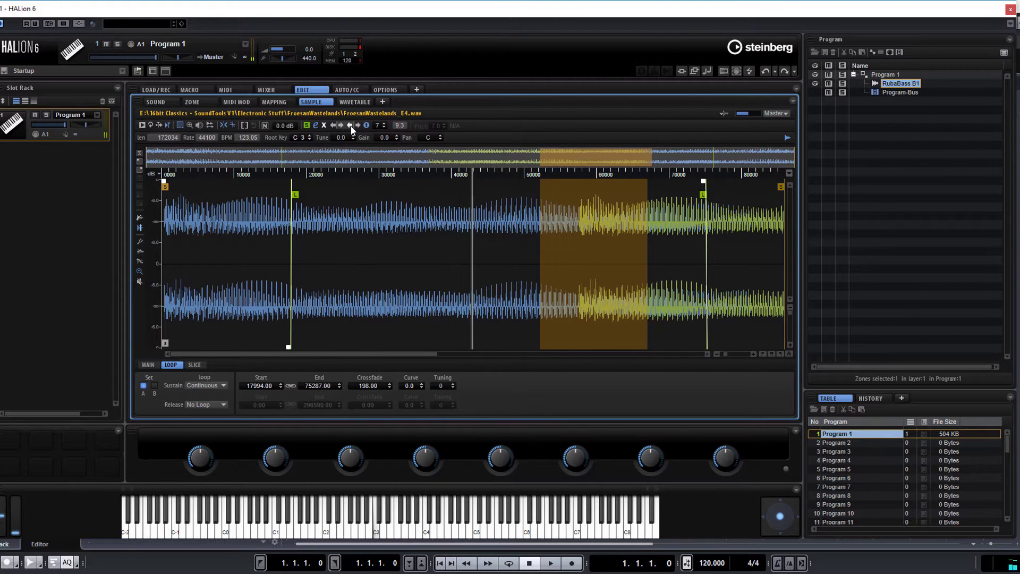
pyautogui.click(350, 126)
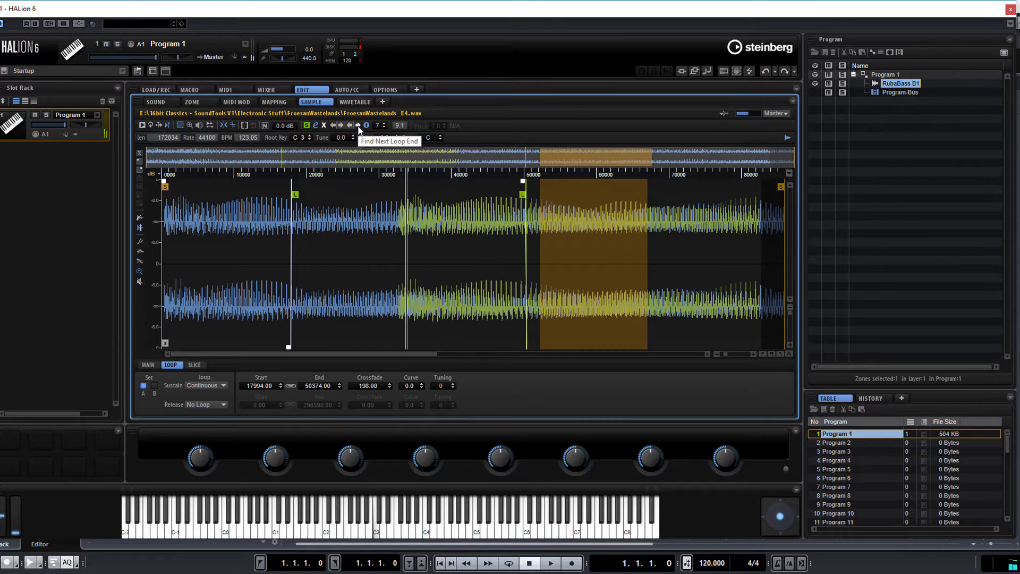
pyautogui.click(350, 126)
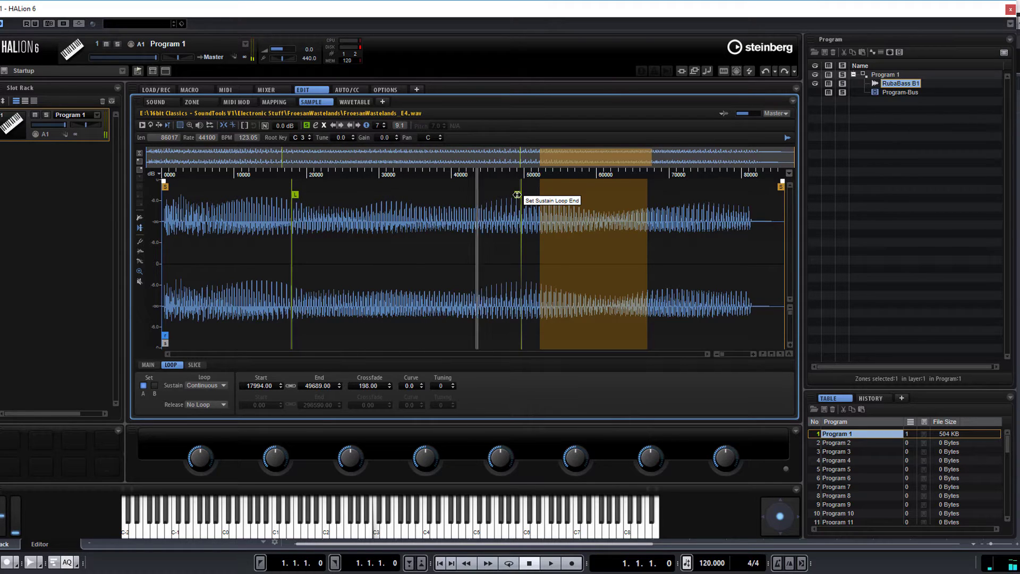
# - Drag the loop start and end markers while listening until the loop spans 10274 to 45490
pyautogui.moveTo(517, 194); pyautogui.dragTo(576, 198)
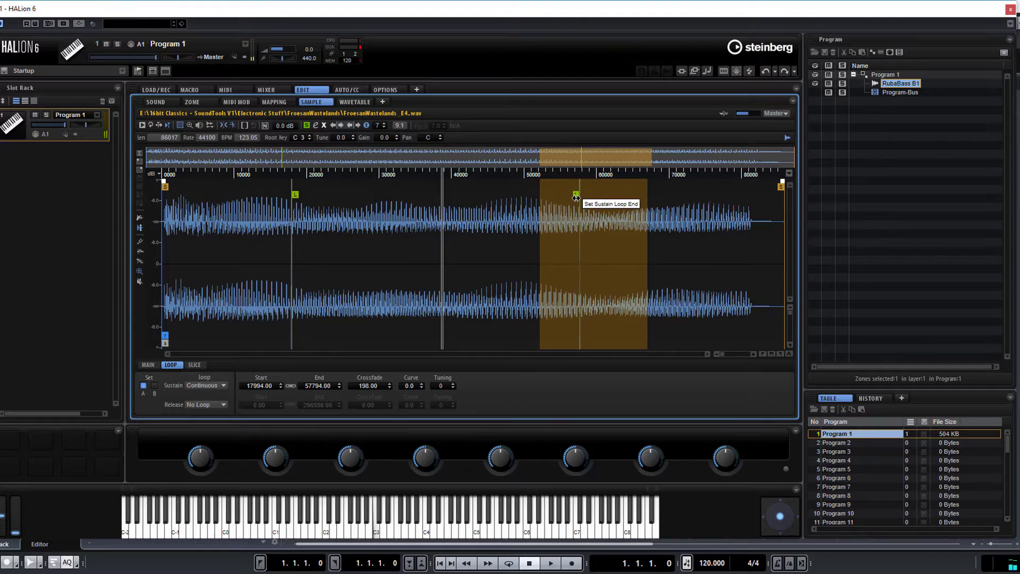
pyautogui.moveTo(295, 195)
pyautogui.mouseDown()
pyautogui.moveTo(374, 194)
pyautogui.moveTo(238, 193)
pyautogui.mouseUp()
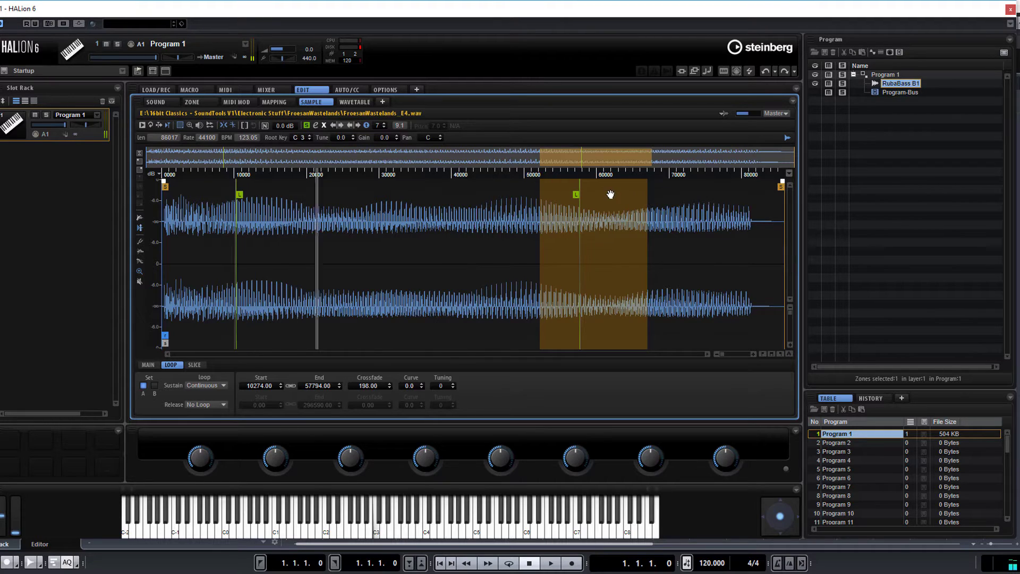
pyautogui.moveTo(578, 195); pyautogui.dragTo(507, 198)
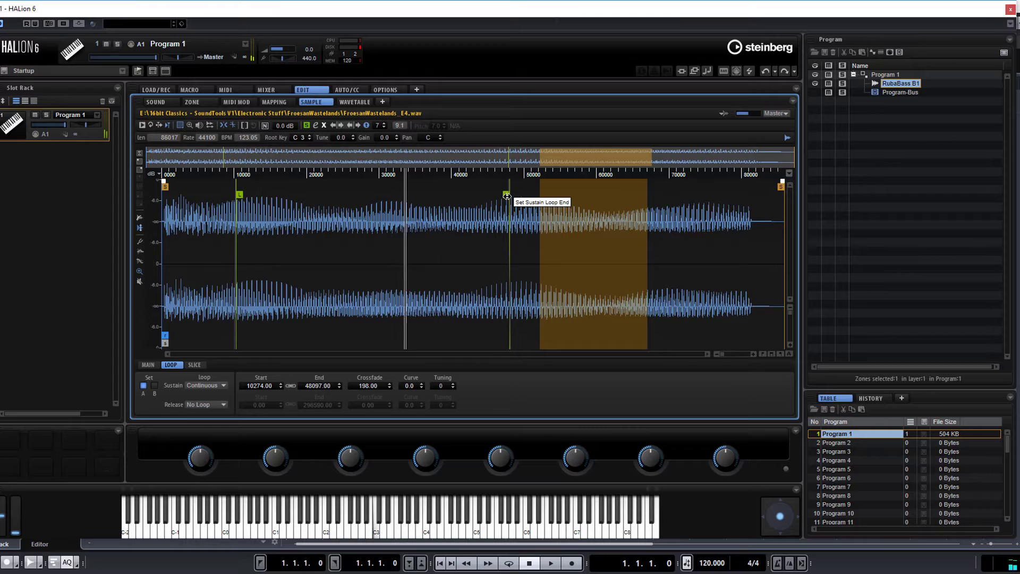
pyautogui.moveTo(507, 197); pyautogui.dragTo(487, 198)
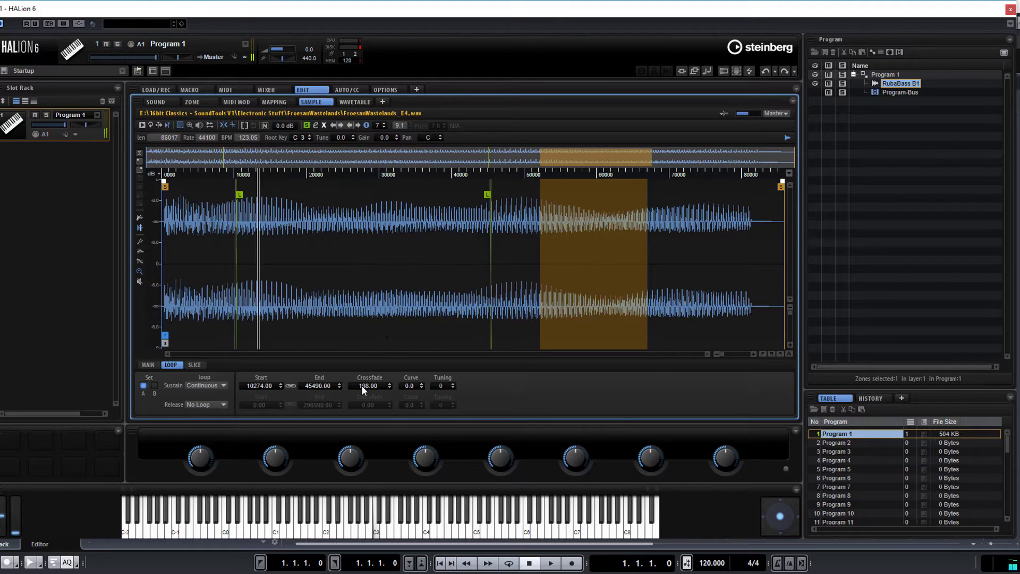
# - Widen the loop crossfade to 373 and drag the loop end out to 46972
pyautogui.moveTo(362, 385); pyautogui.dragTo(362, 358)
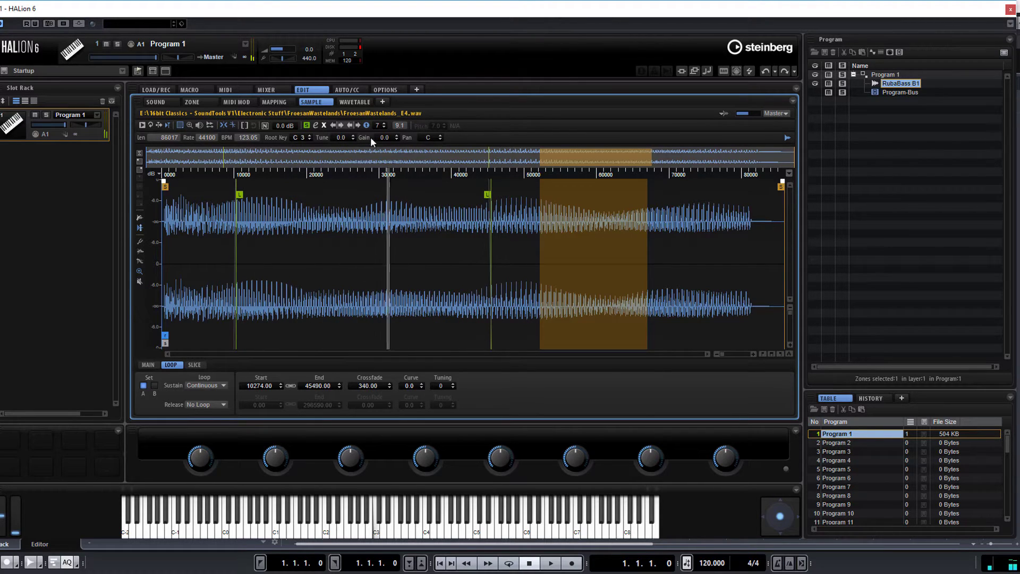
pyautogui.moveTo(371, 136); pyautogui.dragTo(371, 99)
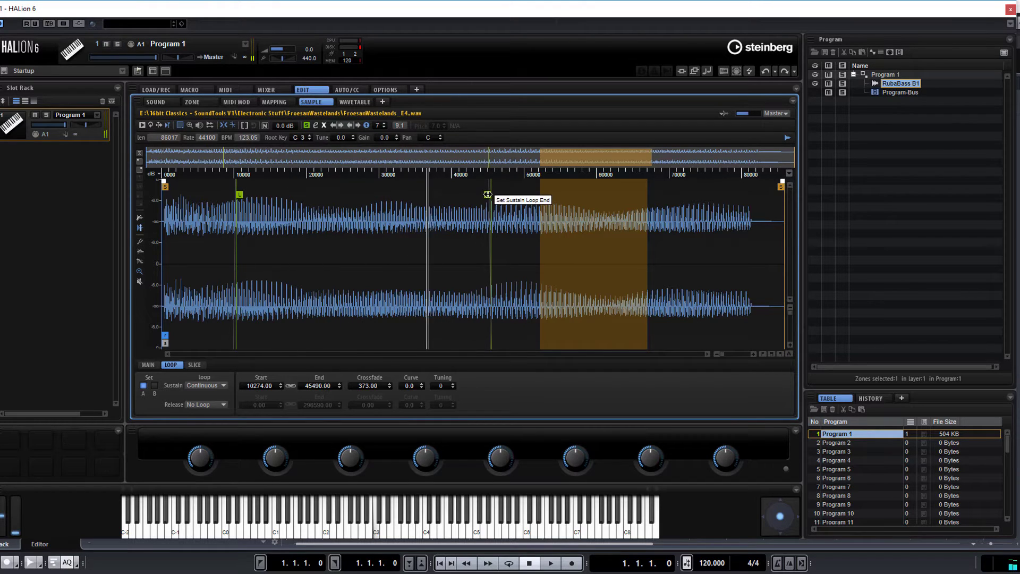
pyautogui.moveTo(487, 195); pyautogui.dragTo(499, 194)
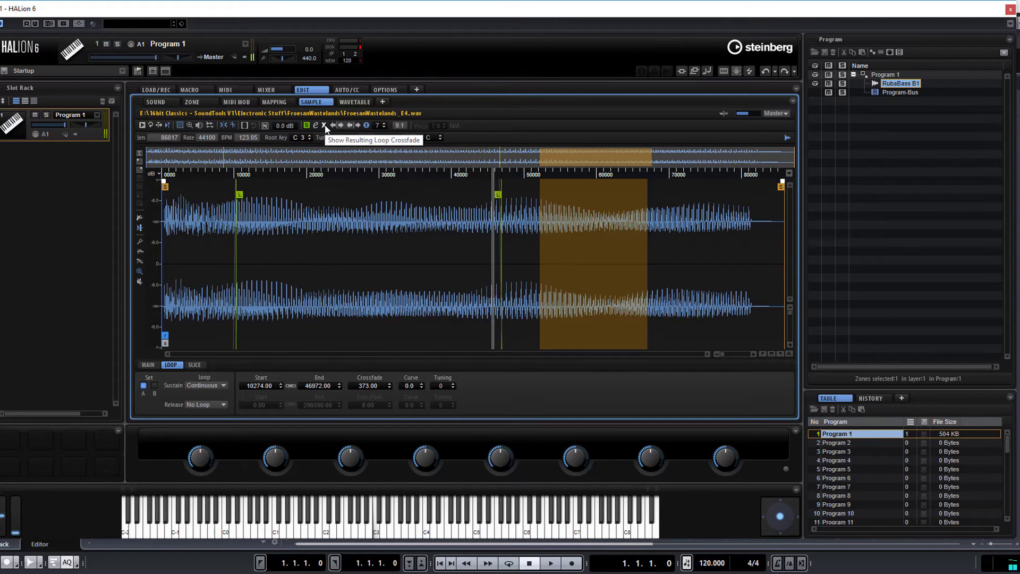
pyautogui.click(325, 126)
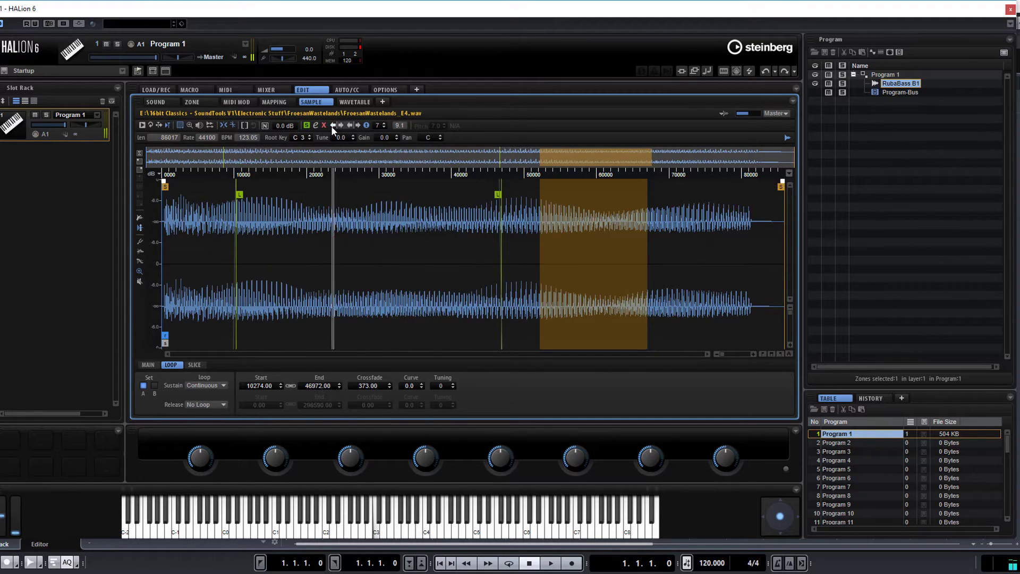
# - Move the loop start to 16642 and step the loop end back to 45594
pyautogui.click(341, 126)
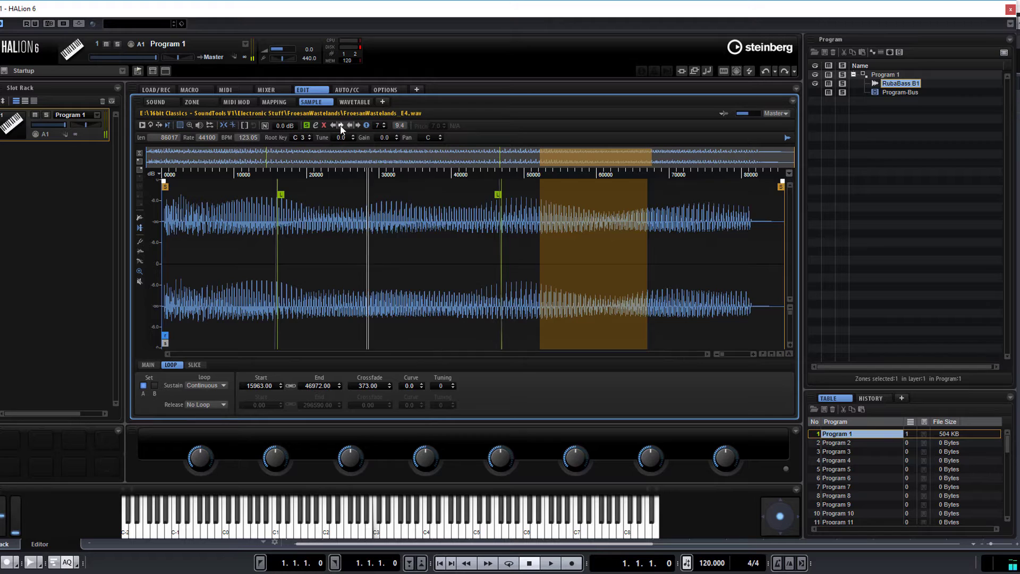
pyautogui.click(340, 126)
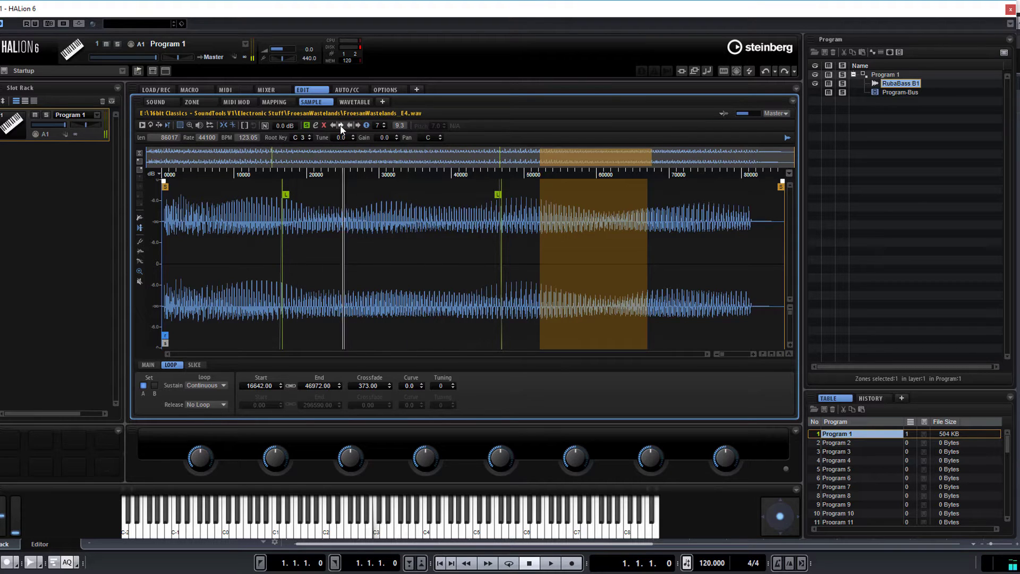
pyautogui.click(349, 125)
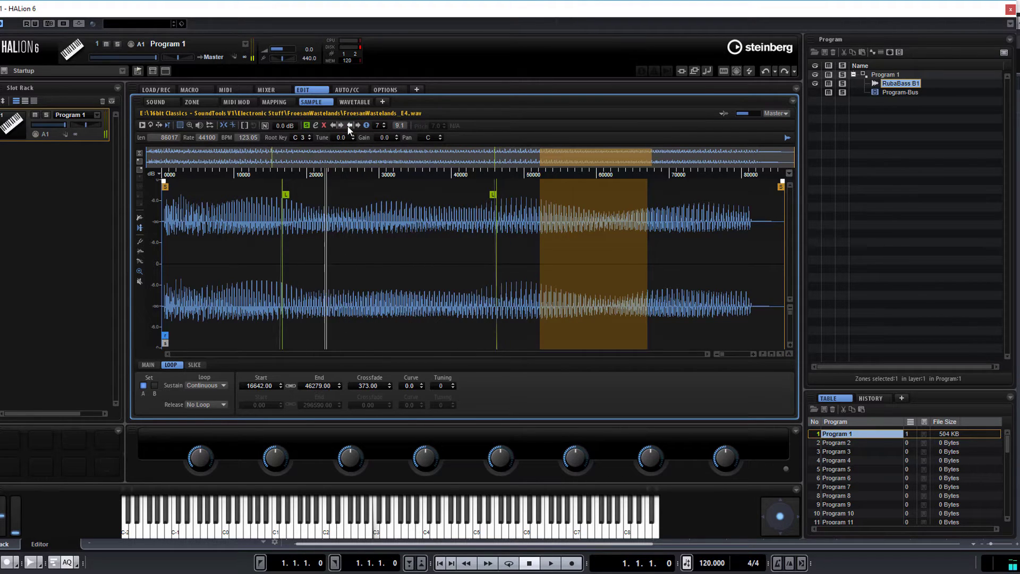
pyautogui.click(349, 126)
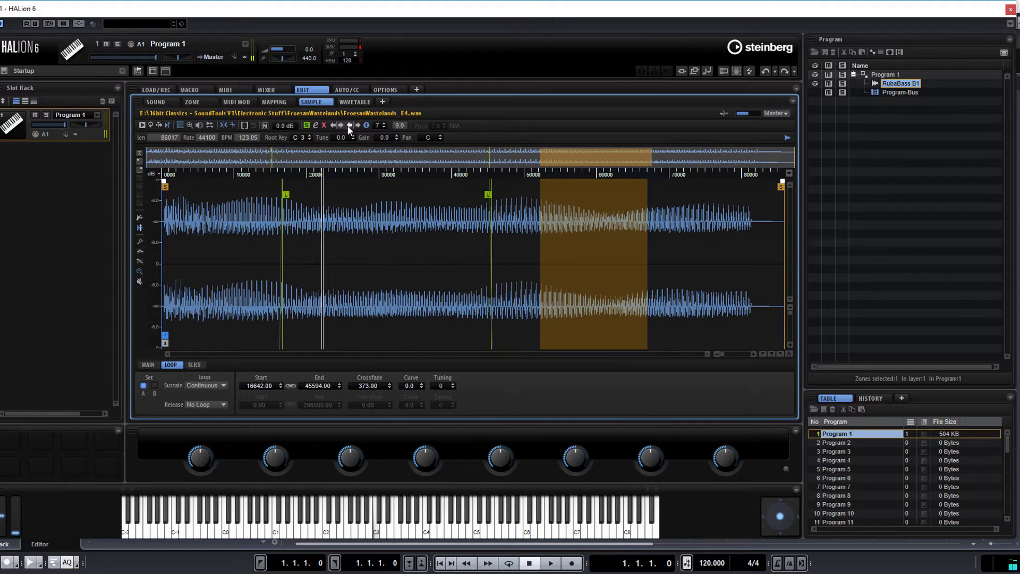
# - Step the loop end forward through matching points out to 51071
pyautogui.click(349, 126)
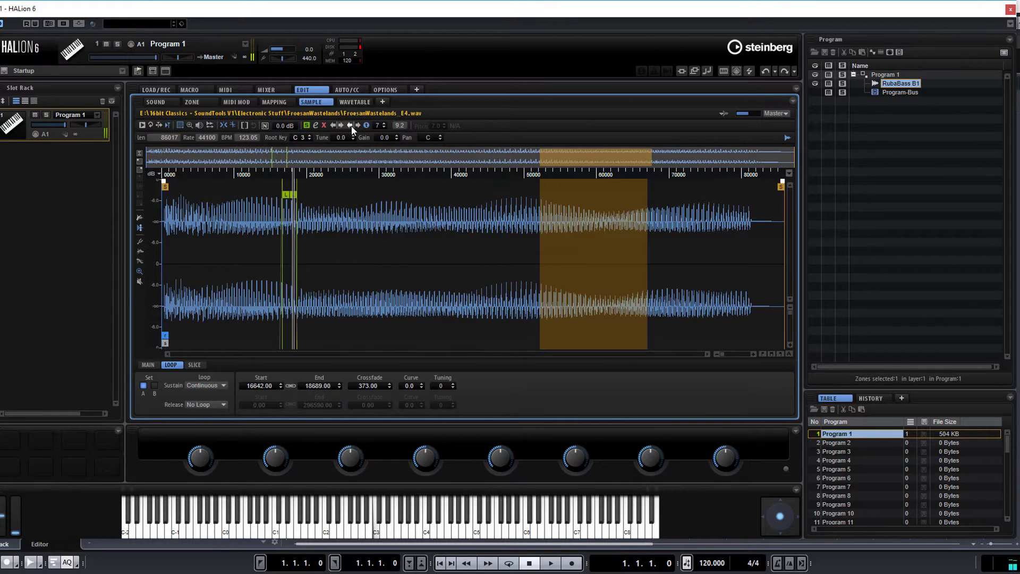
pyautogui.click(357, 126)
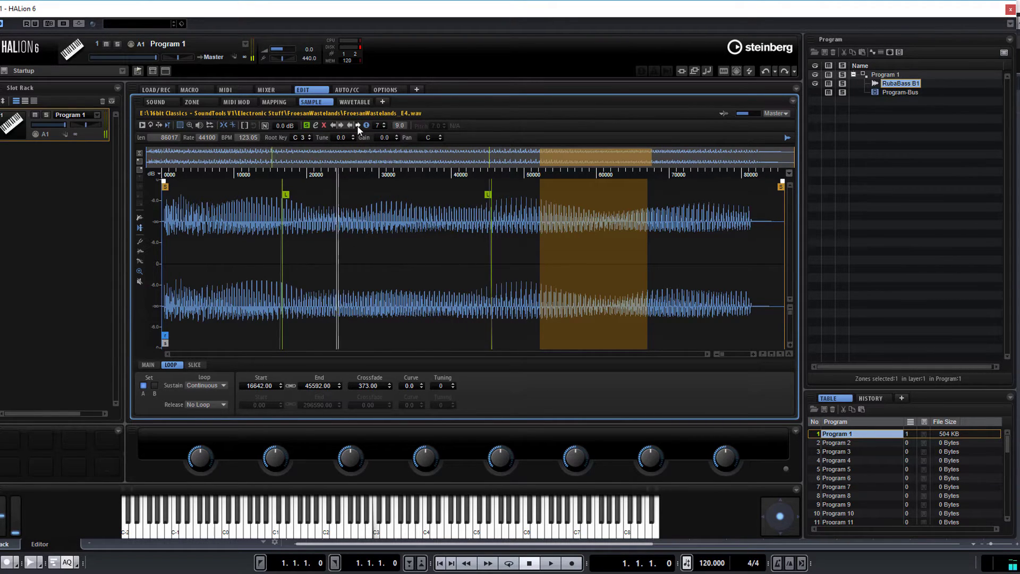
pyautogui.click(357, 126)
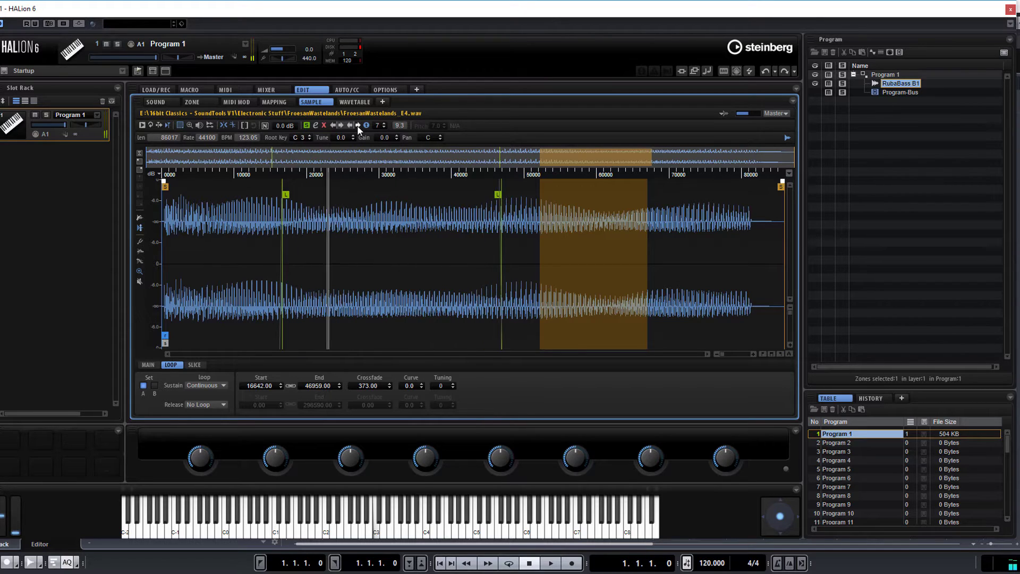
pyautogui.click(357, 125)
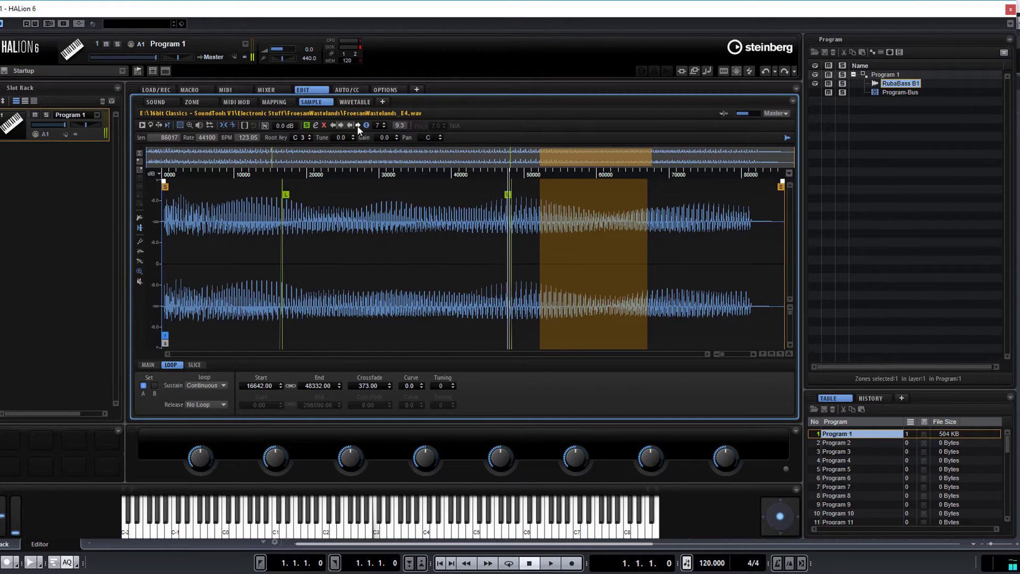
pyautogui.click(357, 126)
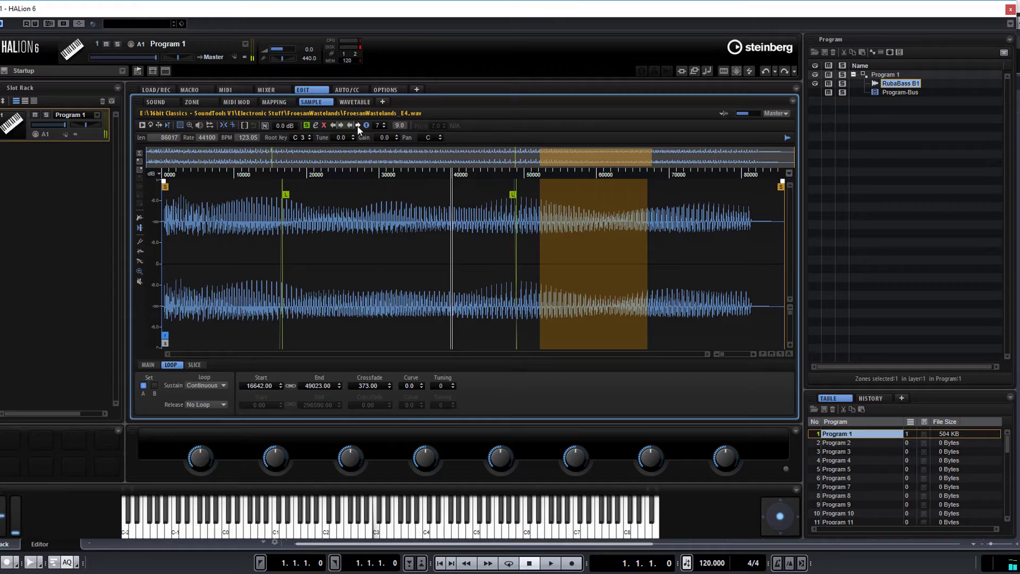
pyautogui.click(357, 126)
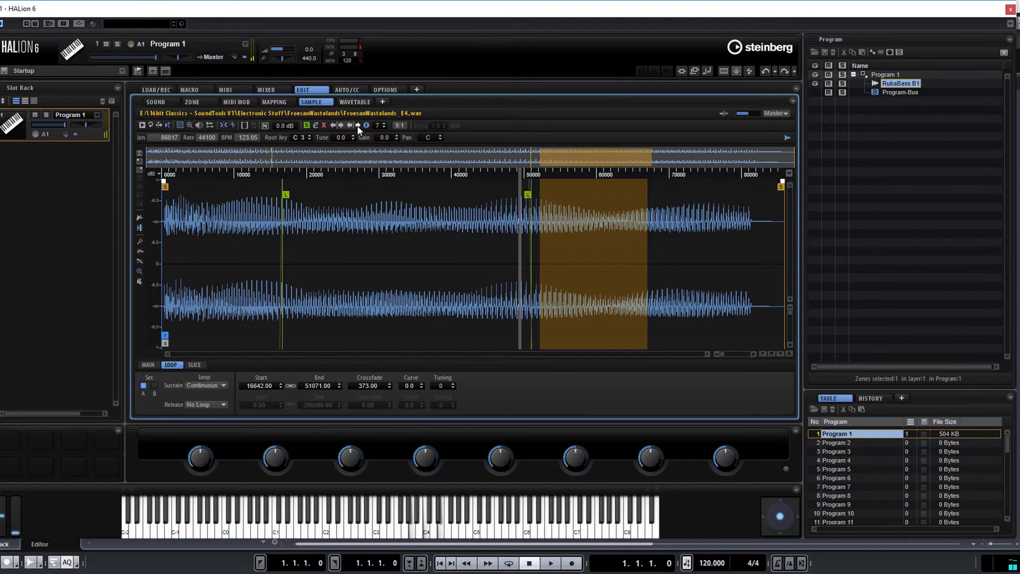
# - Switch to the SOUND overview showing the unlooped Bass2 C2 sample ending at 52484
pyautogui.click(169, 105)
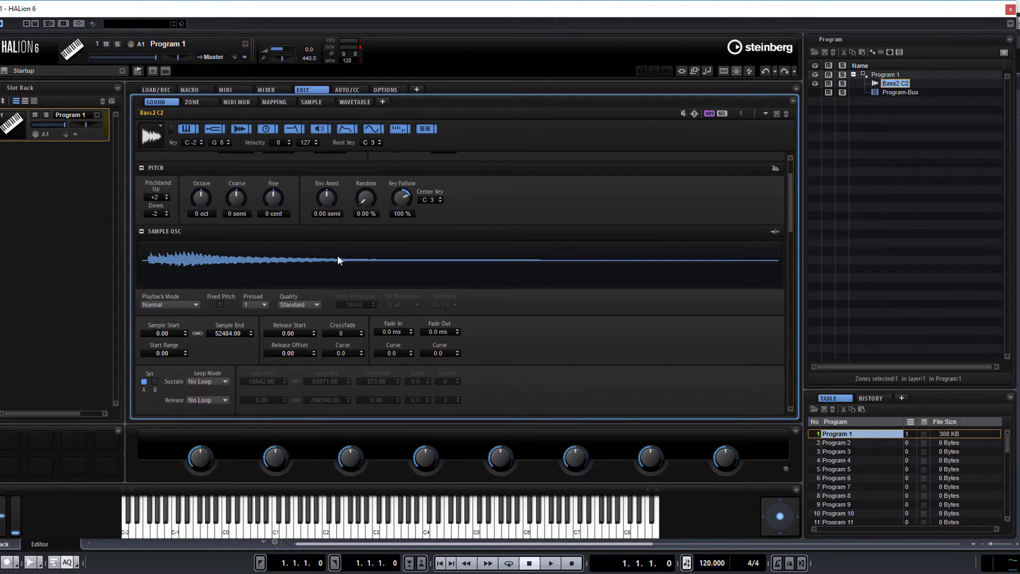
# - Open the Bass2 C2 sample editor, set its sustain loop to Continuous and zoom out
pyautogui.click(312, 104)
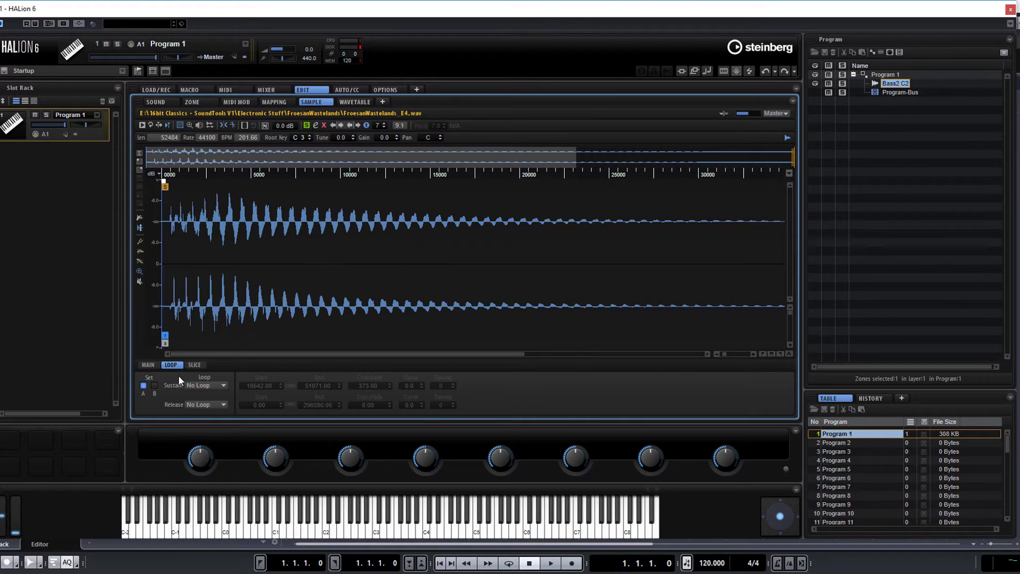
pyautogui.click(199, 391)
pyautogui.click(210, 405)
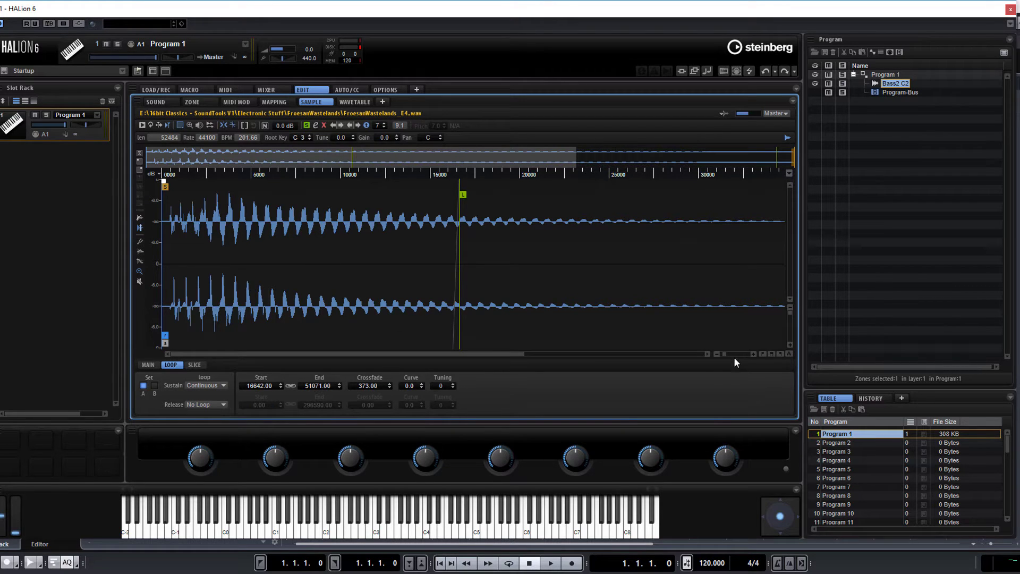
pyautogui.click(719, 355)
pyautogui.click(719, 355)
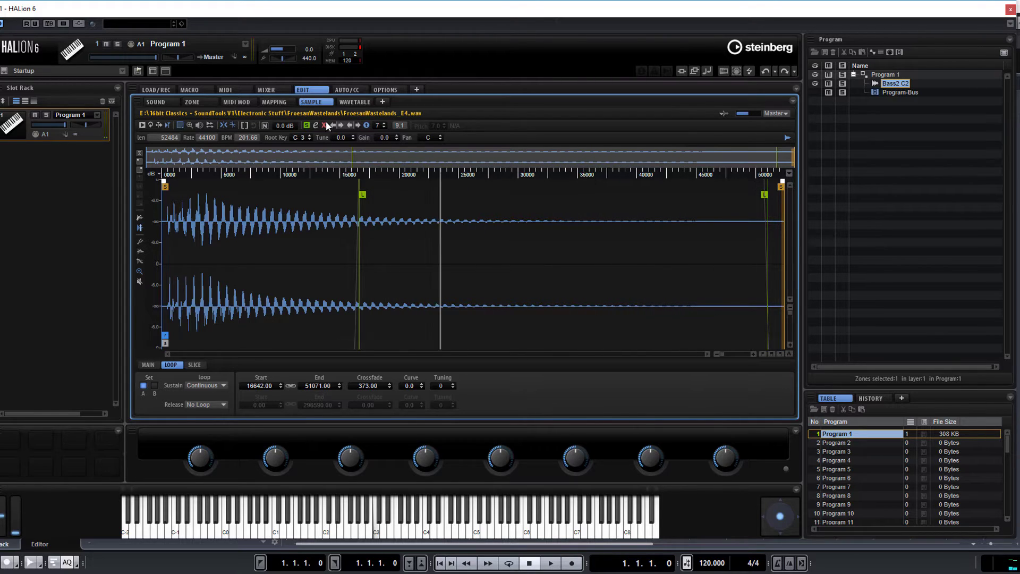
# - Step the loop end back through matching points to 21377
pyautogui.click(349, 125)
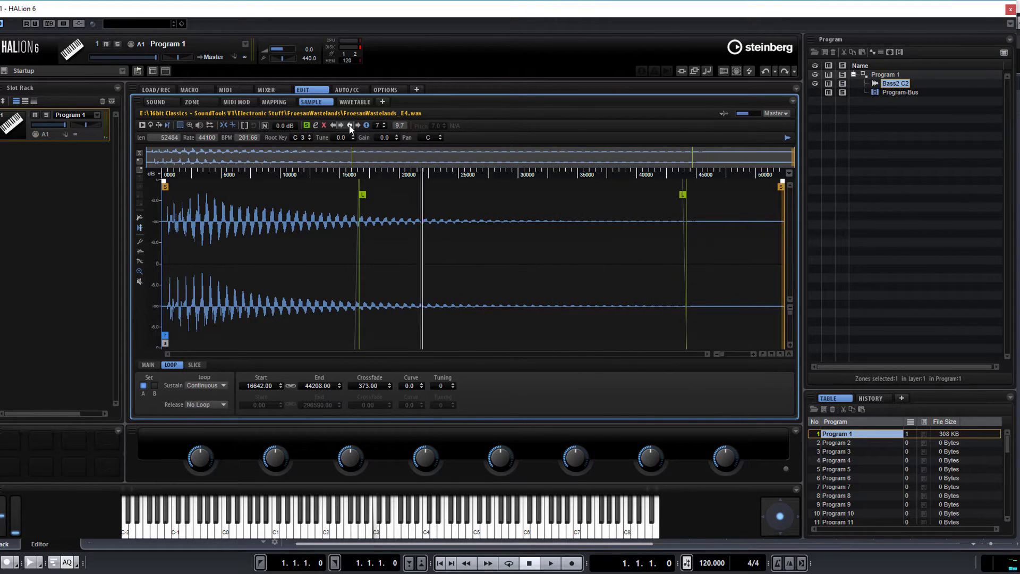
pyautogui.click(350, 126)
pyautogui.click(349, 125)
pyautogui.click(349, 126)
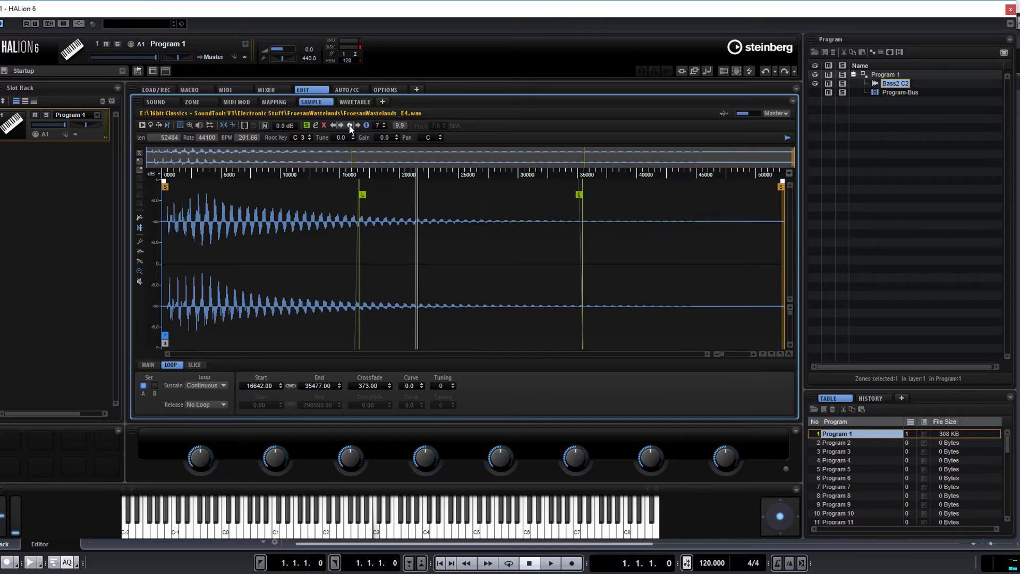
pyautogui.click(350, 125)
pyautogui.click(350, 126)
pyautogui.click(350, 125)
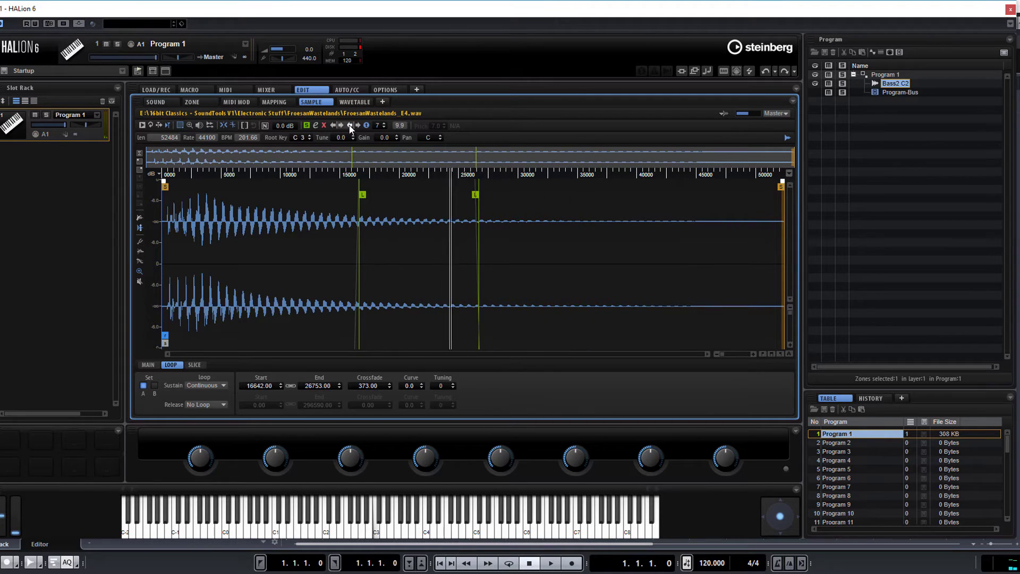
pyautogui.click(350, 126)
pyautogui.click(349, 125)
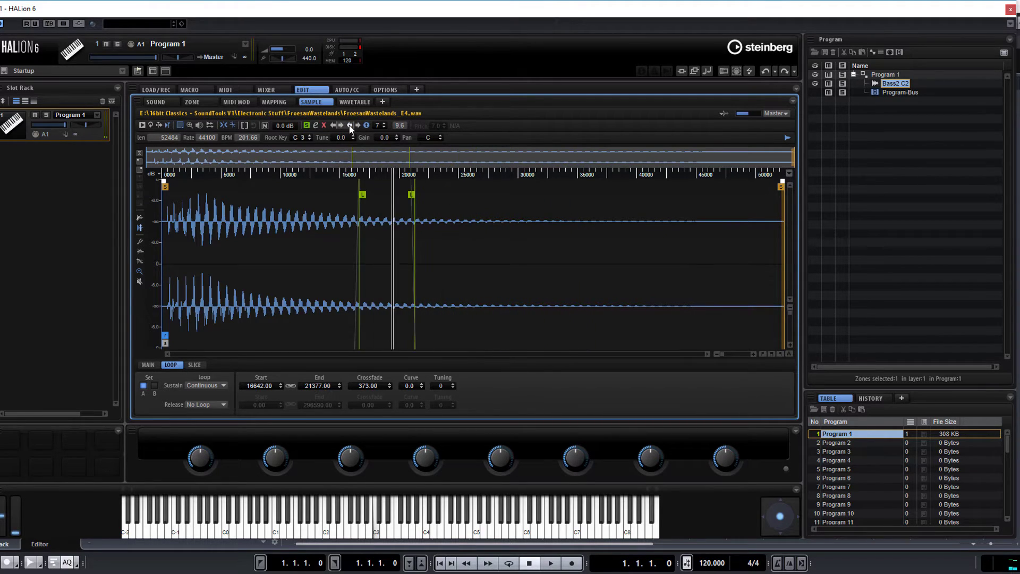
pyautogui.click(350, 125)
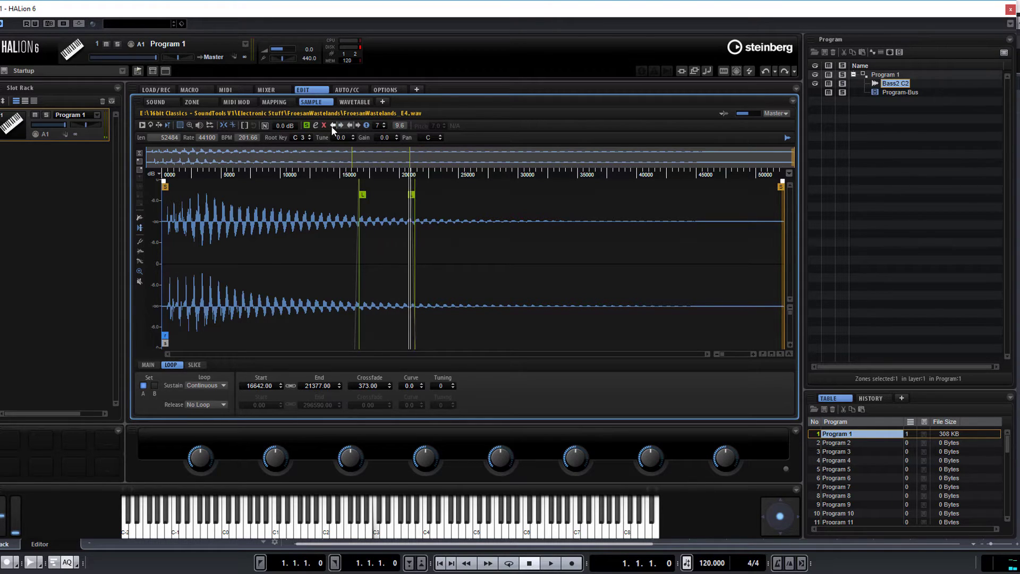
# - Drag and step the loop markers so the sustain loop runs from 17811 to 21178
pyautogui.moveTo(363, 197); pyautogui.dragTo(330, 200)
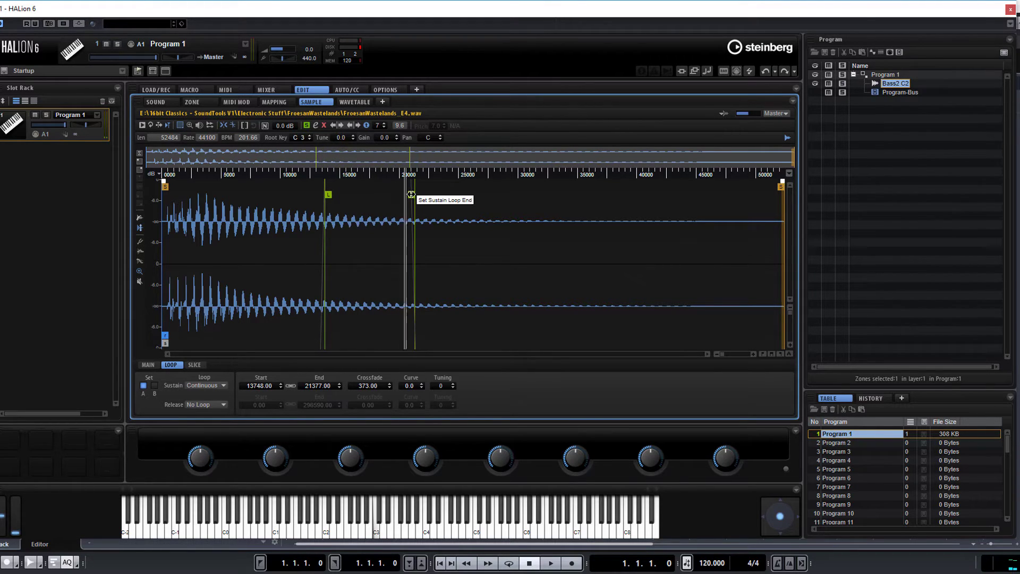
pyautogui.moveTo(412, 195); pyautogui.dragTo(331, 198)
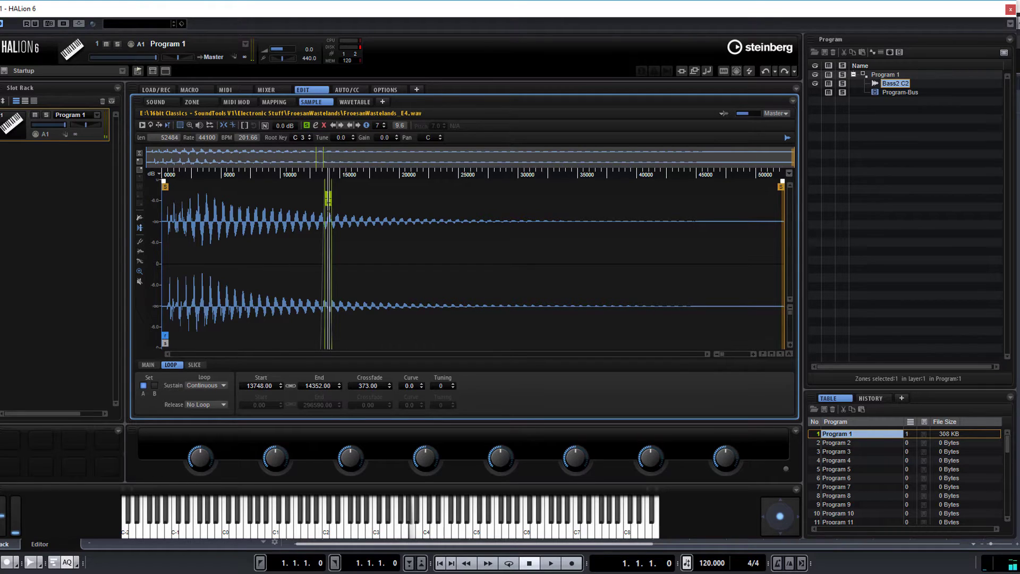
pyautogui.click(356, 124)
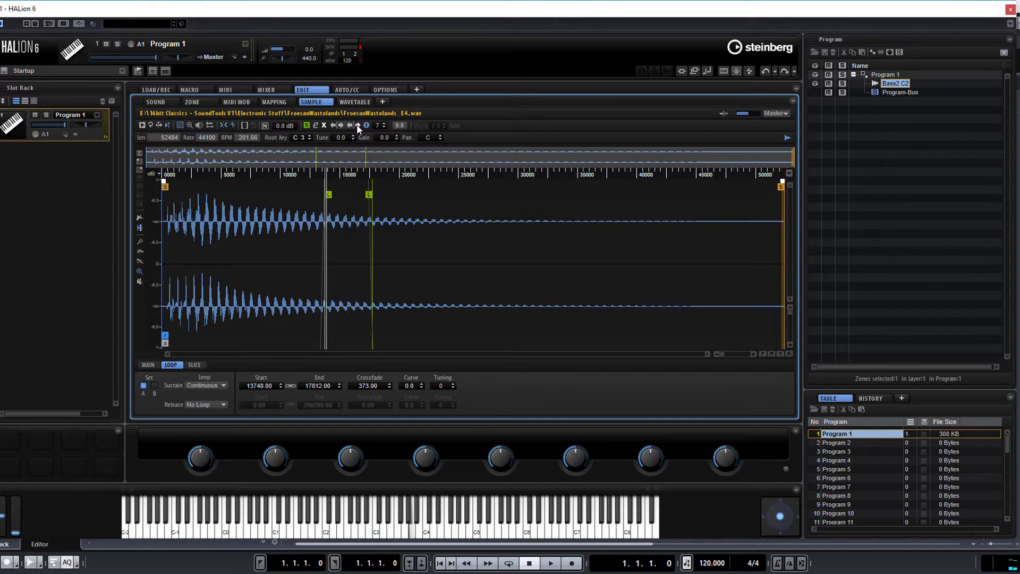
pyautogui.click(356, 124)
pyautogui.click(356, 125)
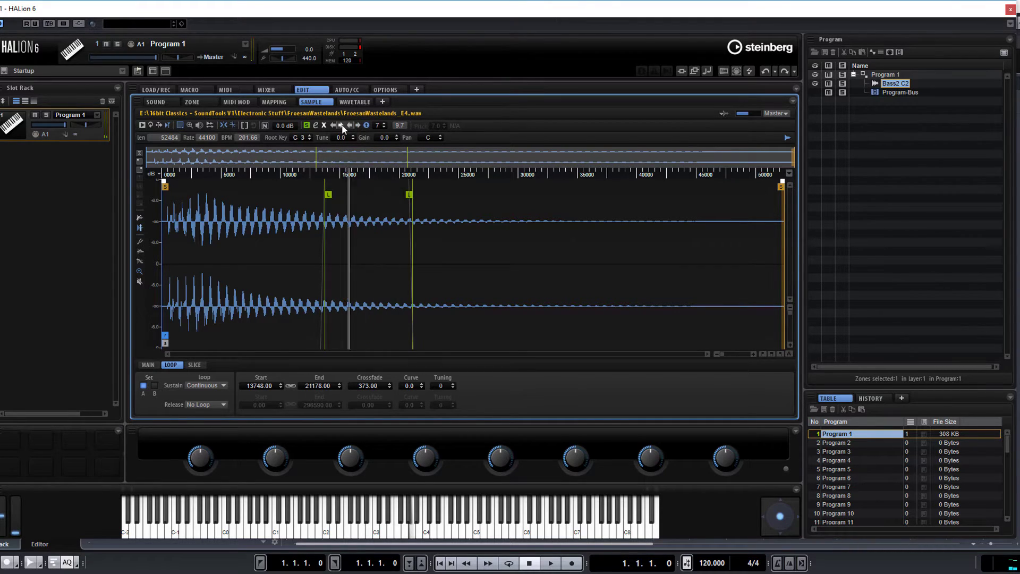
pyautogui.click(342, 124)
pyautogui.click(343, 125)
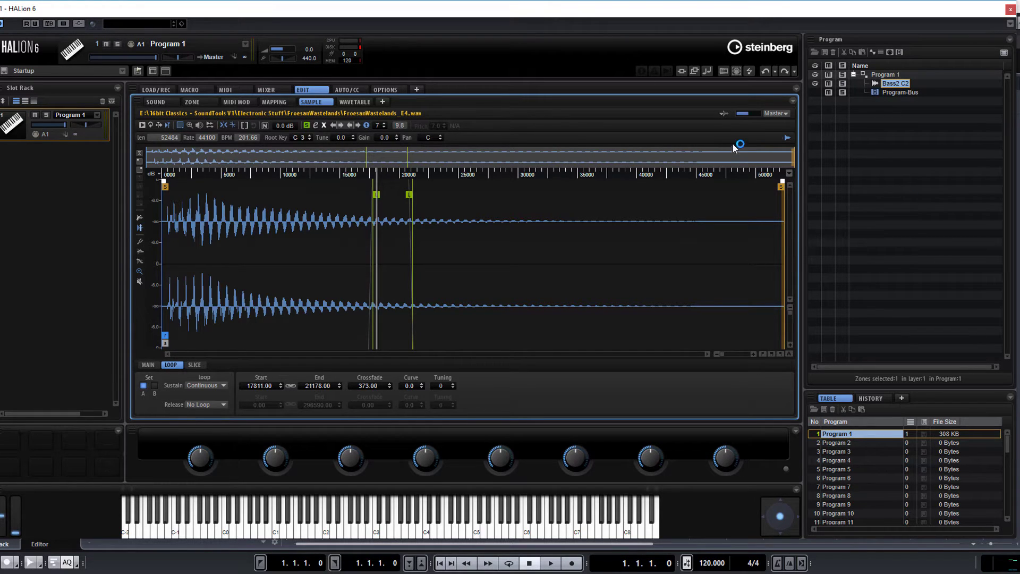
# - From the SOUND overview, load HugeLead B2 into the Sample Osc and open its sample editor
pyautogui.click(150, 103)
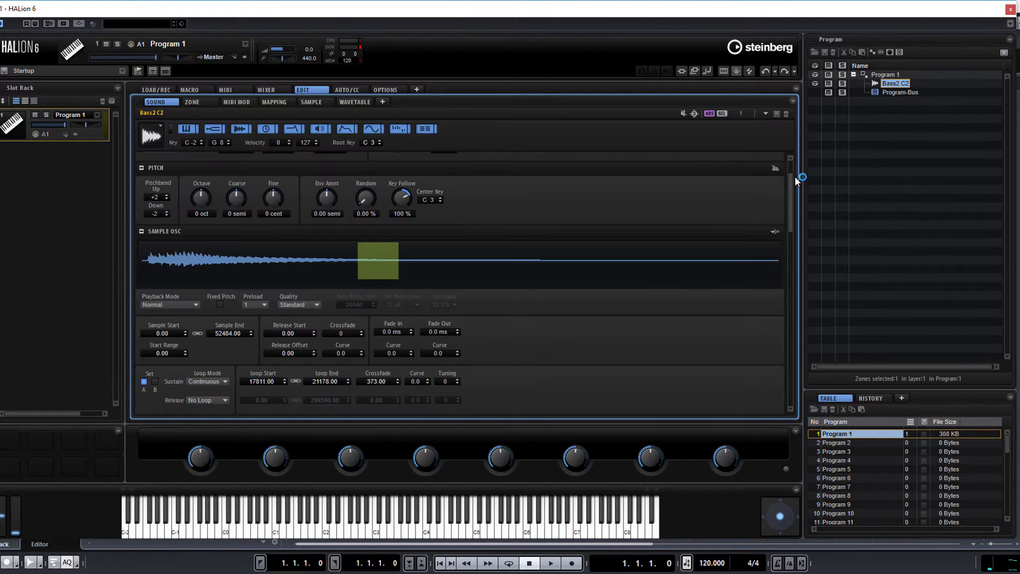
pyautogui.click(777, 232)
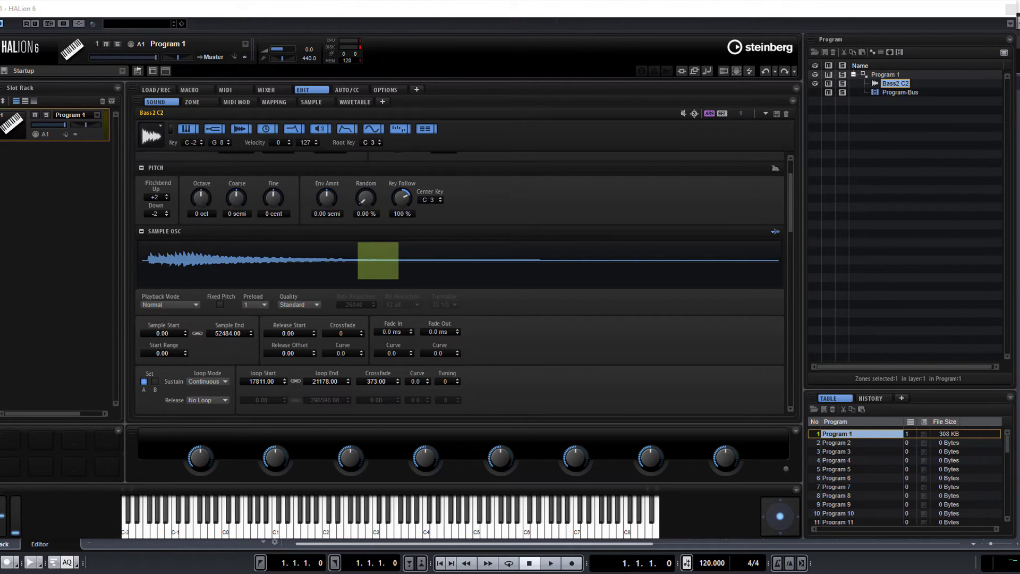
pyautogui.press('Down')
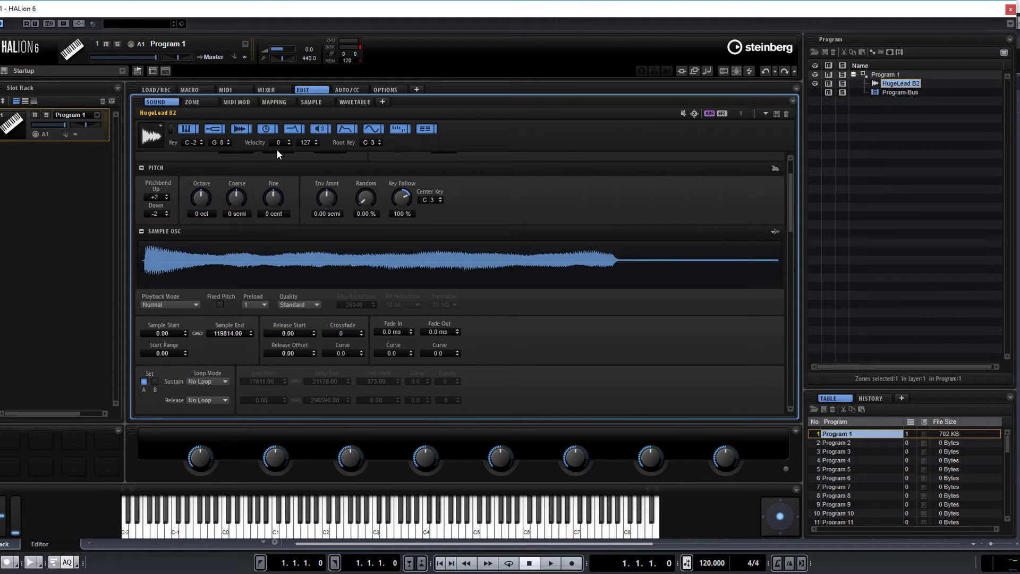
pyautogui.click(321, 104)
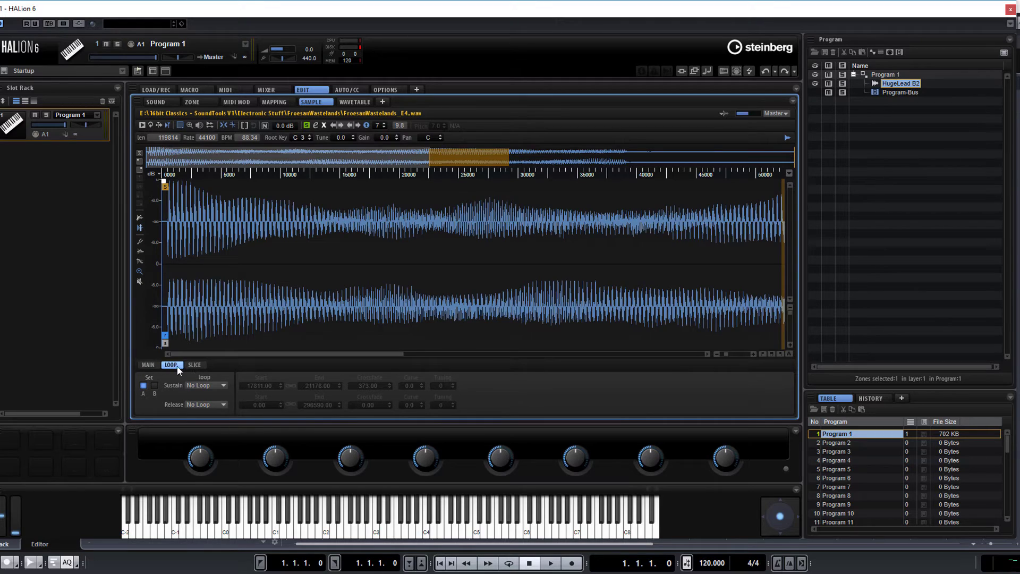
# - Set the HugeLead B2 sustain loop to Continuous and preview it repeated across the waveform
pyautogui.click(202, 386)
pyautogui.click(214, 411)
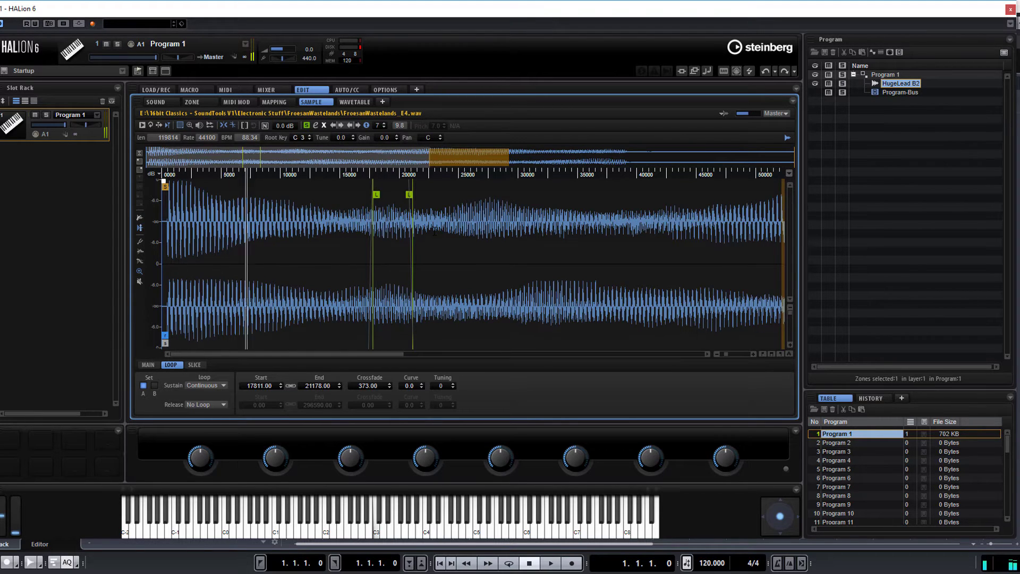
pyautogui.click(316, 126)
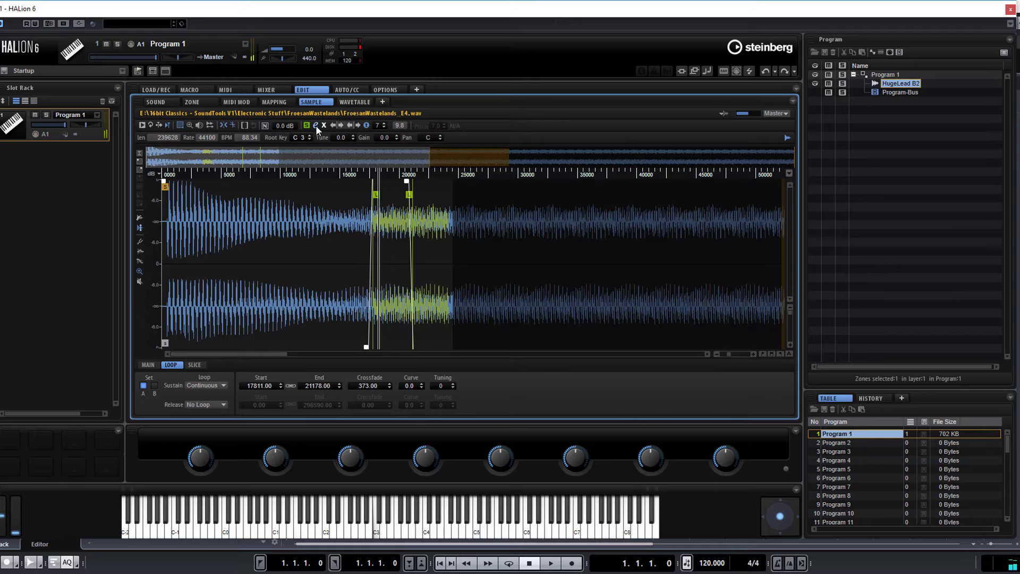
# - Step and drag the loop markers so the loop spans 26520 to 43103
pyautogui.click(359, 126)
pyautogui.click(358, 126)
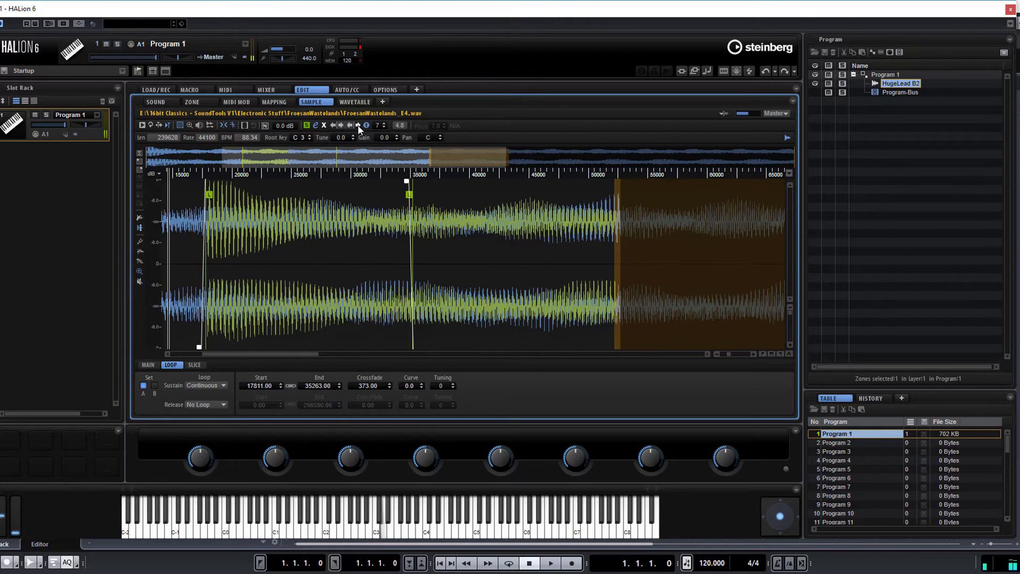
pyautogui.click(358, 125)
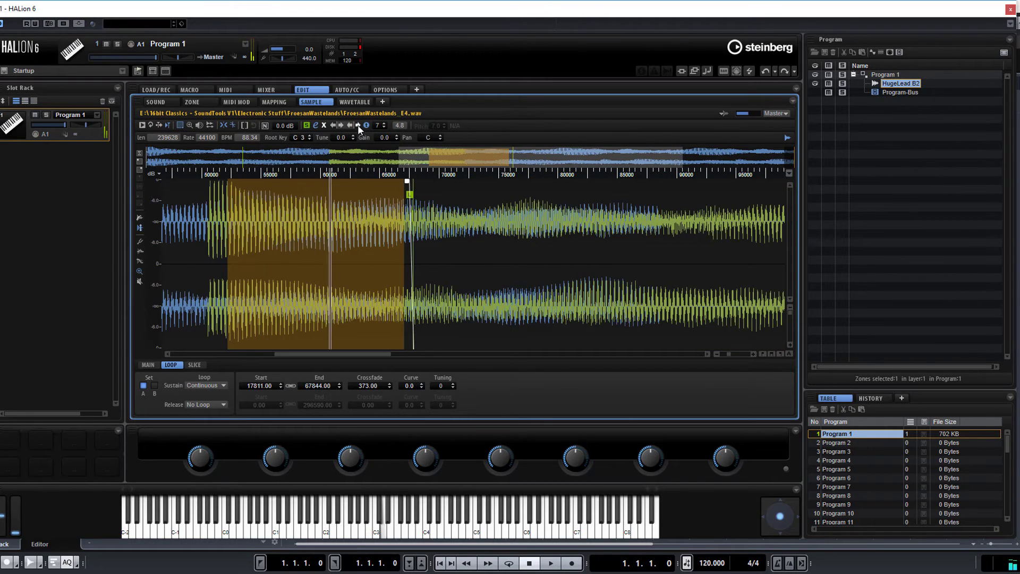
pyautogui.click(349, 125)
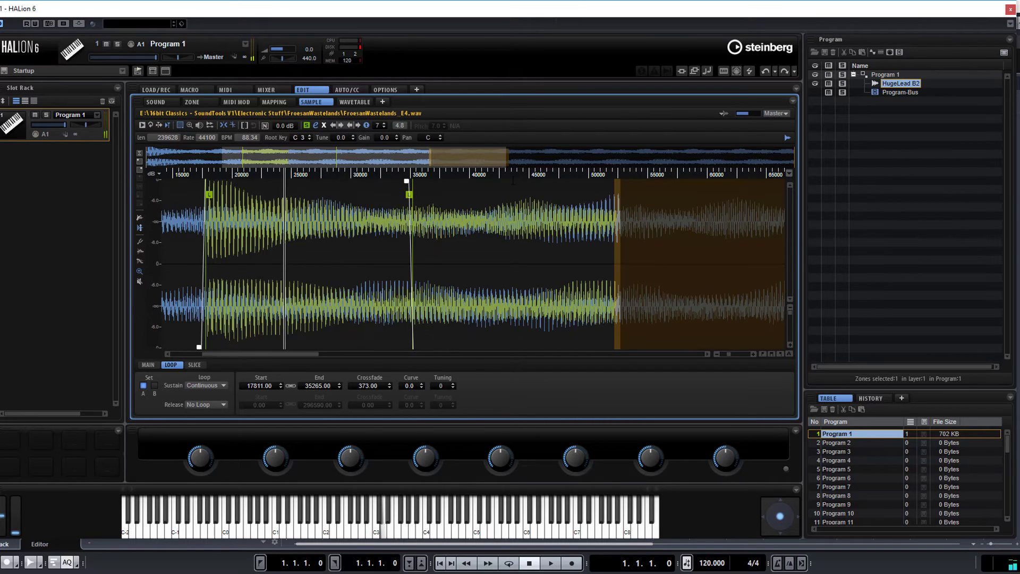
pyautogui.moveTo(408, 197); pyautogui.dragTo(513, 196)
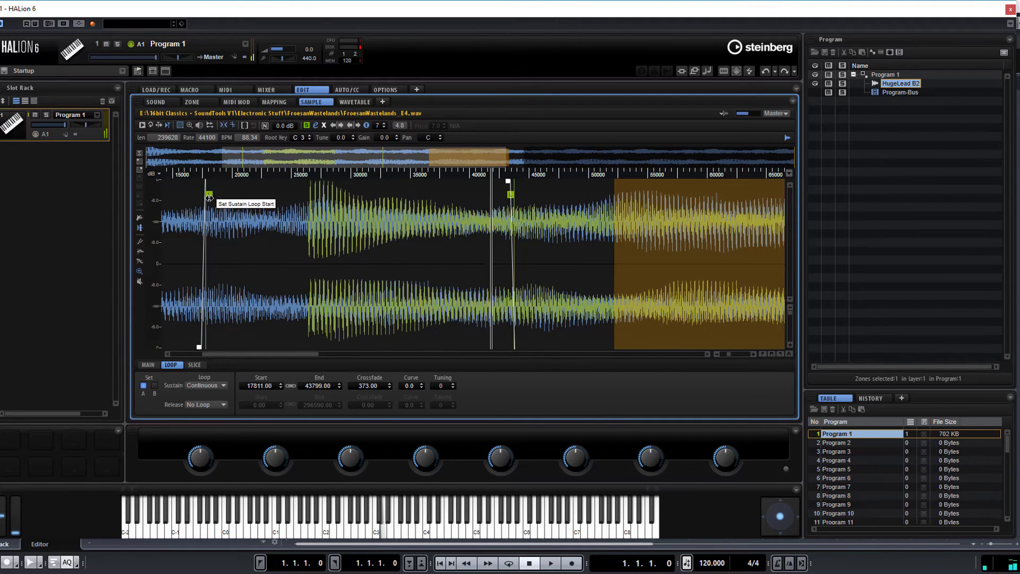
pyautogui.moveTo(206, 195); pyautogui.dragTo(313, 190)
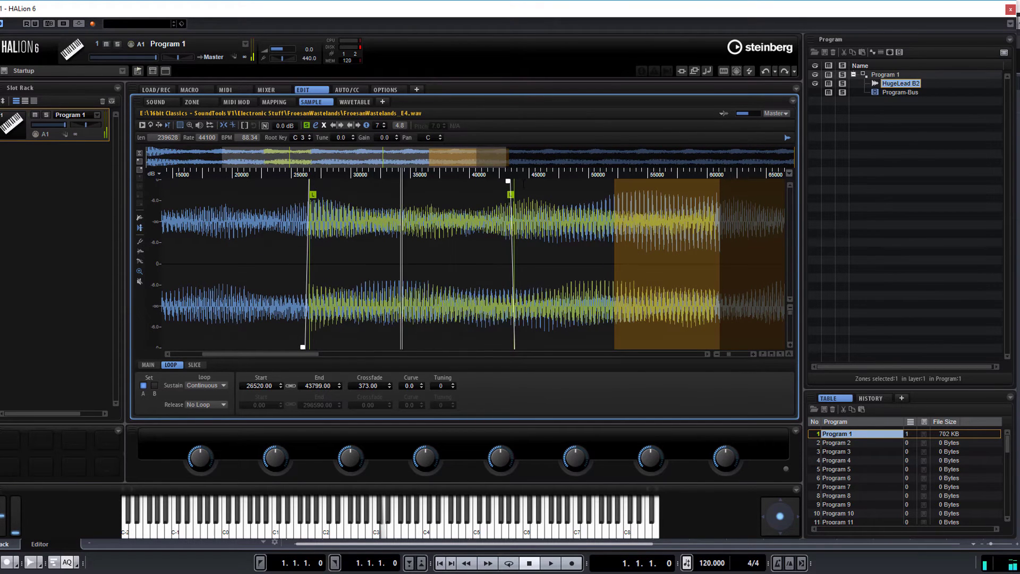
pyautogui.moveTo(503, 197)
pyautogui.mouseDown()
pyautogui.moveTo(587, 196)
pyautogui.moveTo(503, 197)
pyautogui.mouseUp()
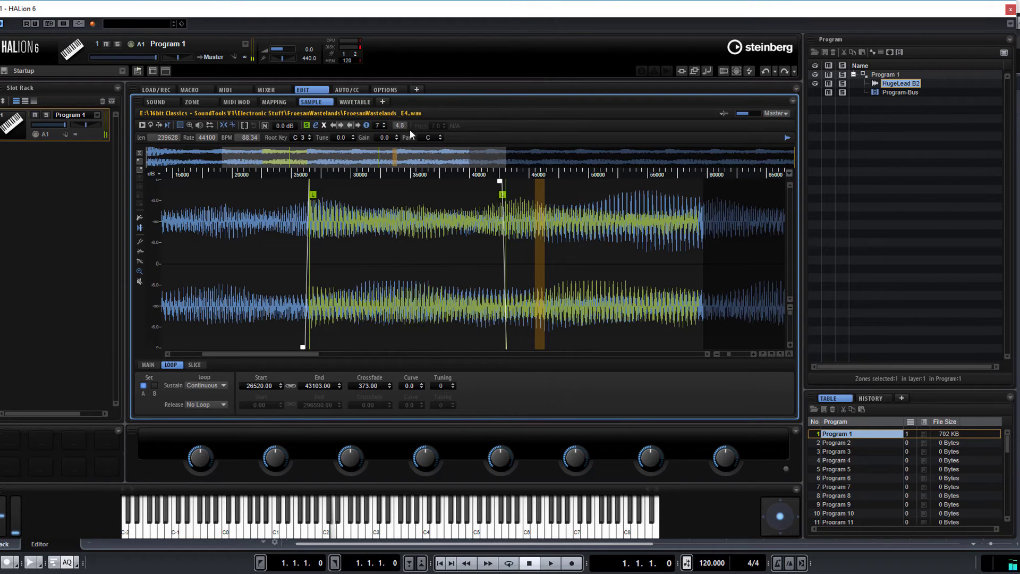
# - Extend the lead's loop end to 51604 and trim the sample
pyautogui.scroll(-5, 720, 353)
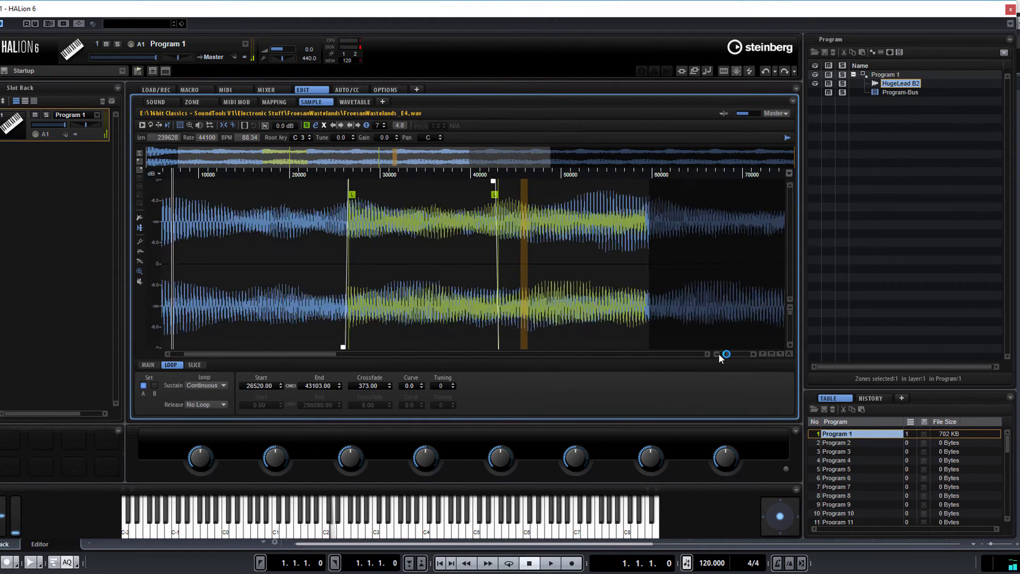
pyautogui.scroll(-5, 721, 357)
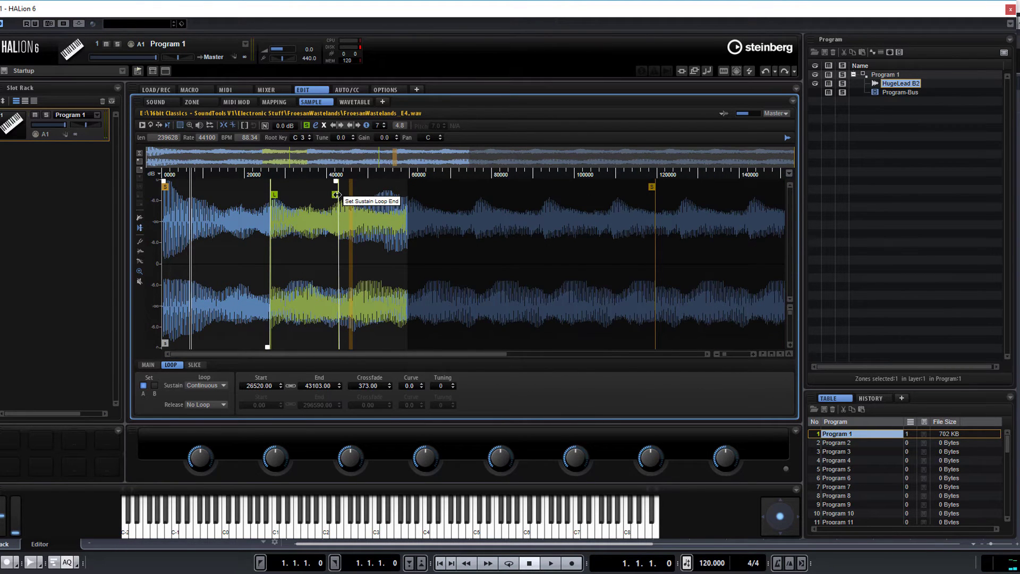
pyautogui.moveTo(336, 194); pyautogui.dragTo(371, 195)
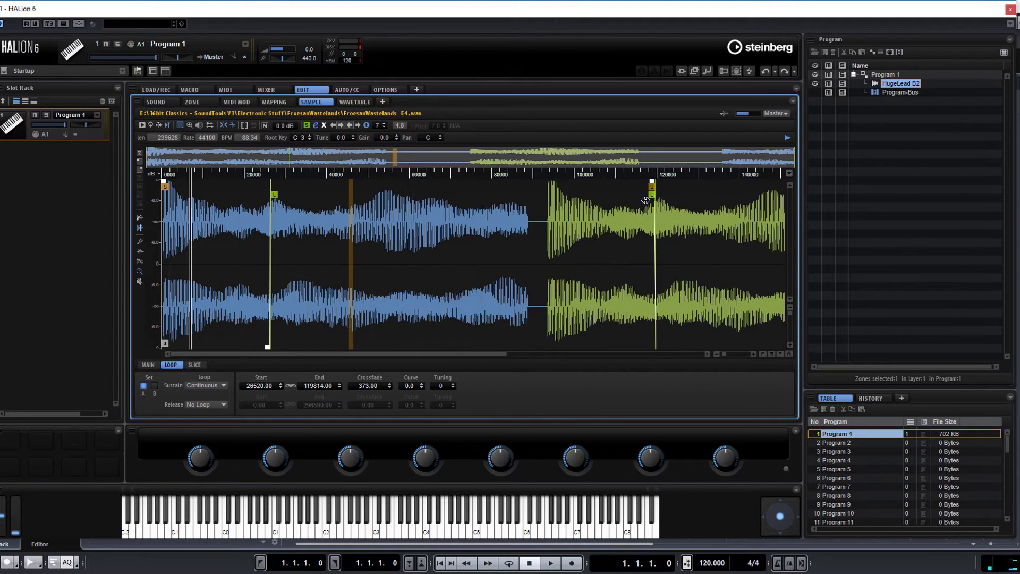
pyautogui.click(315, 125)
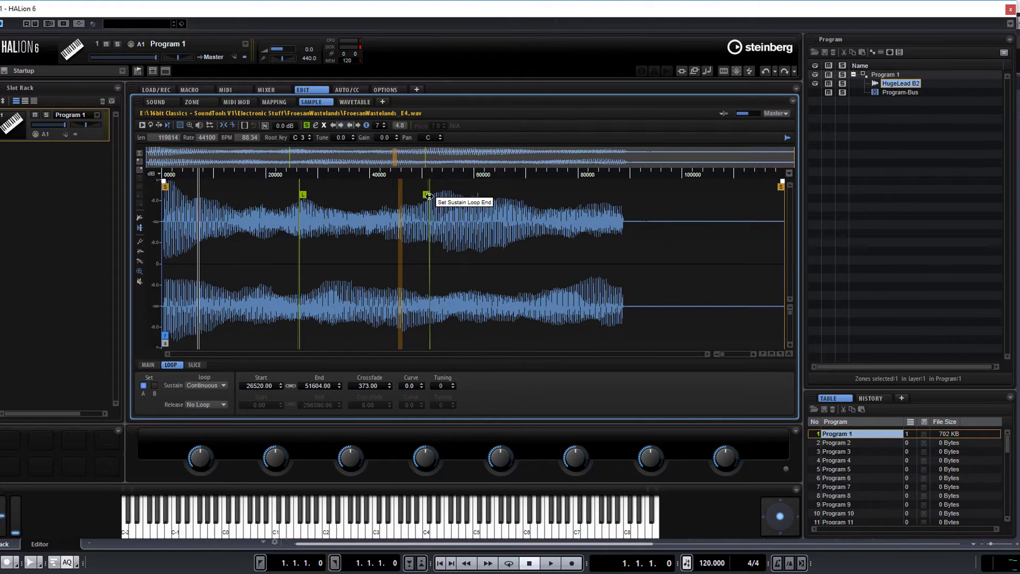
# - Move the sustain loop later and zoom in to fine-tune it to 74261–88064
pyautogui.moveTo(429, 196)
pyautogui.mouseDown()
pyautogui.moveTo(609, 195)
pyautogui.moveTo(587, 195)
pyautogui.mouseUp()
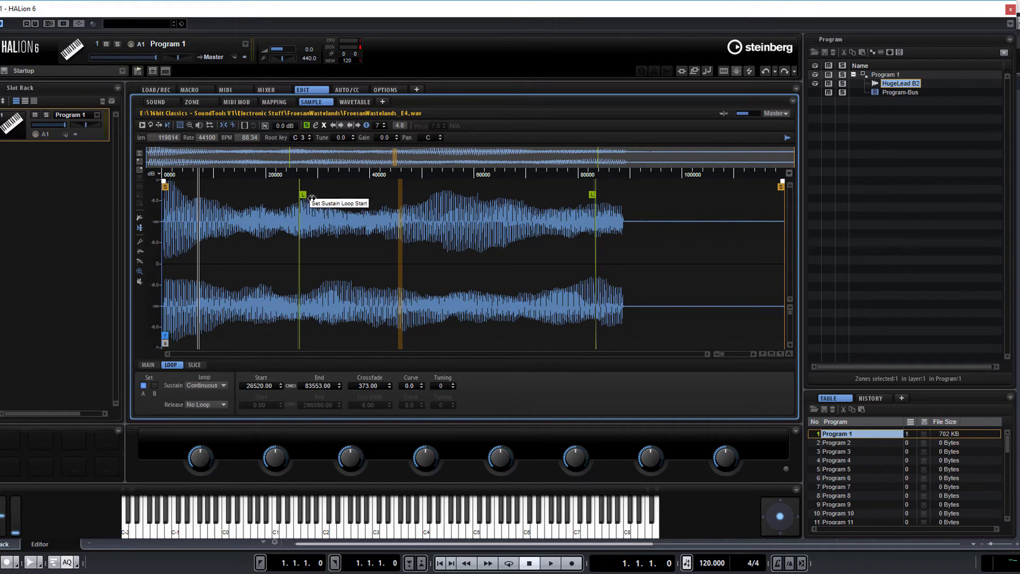
pyautogui.moveTo(311, 198); pyautogui.dragTo(557, 211)
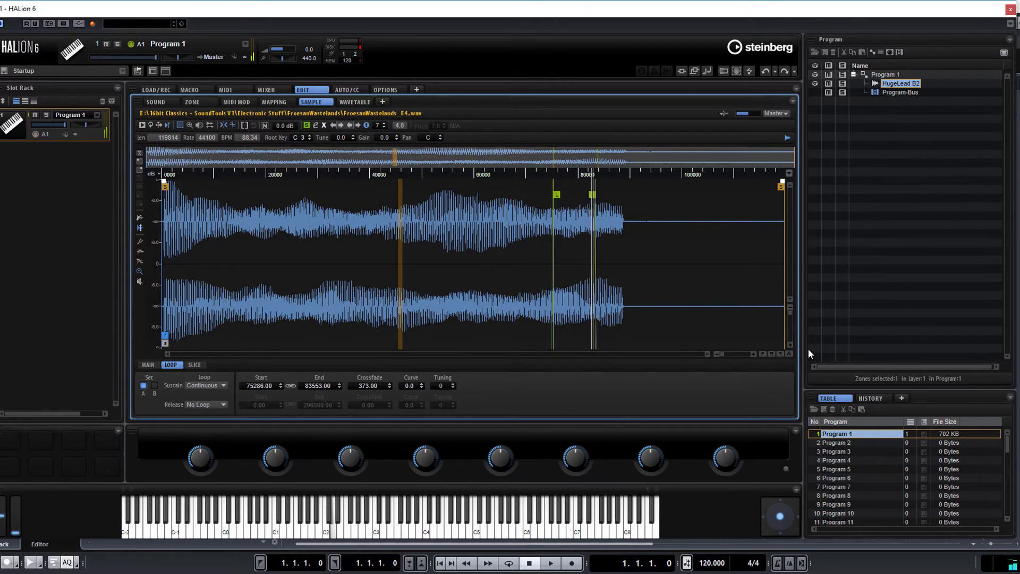
pyautogui.click(754, 354)
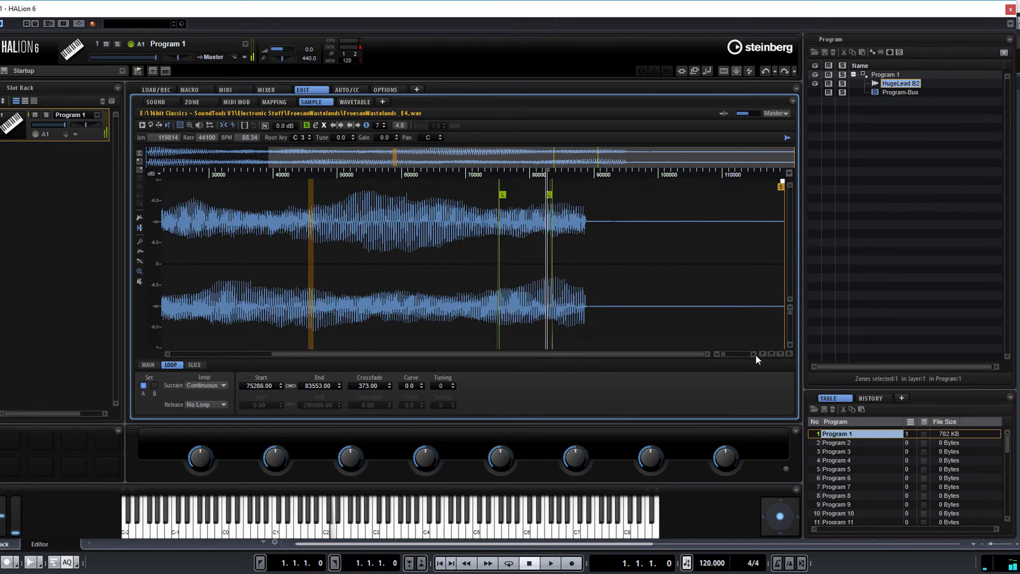
pyautogui.click(754, 354)
pyautogui.click(754, 354)
pyautogui.click(754, 354)
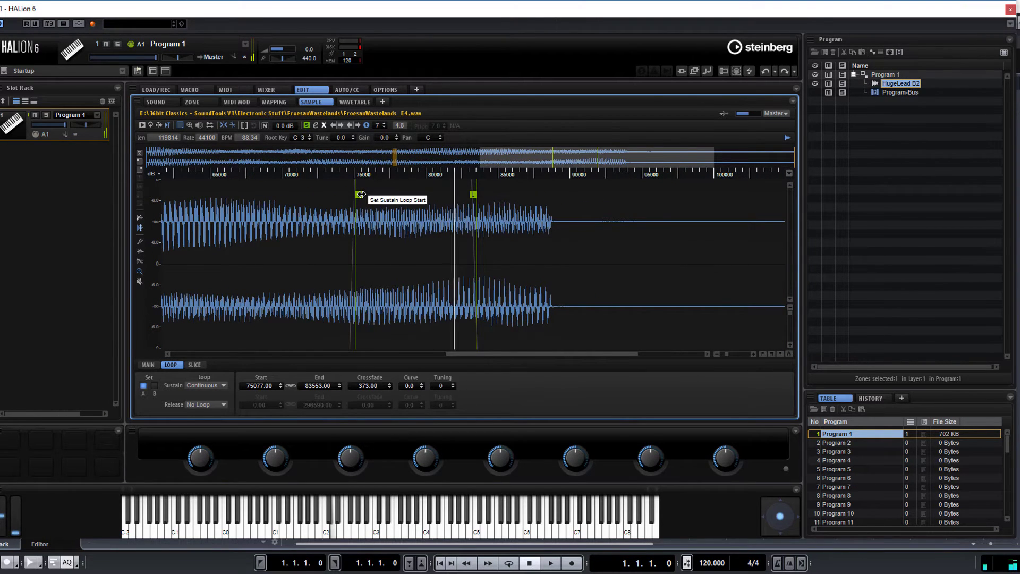
pyautogui.moveTo(360, 194); pyautogui.dragTo(347, 195)
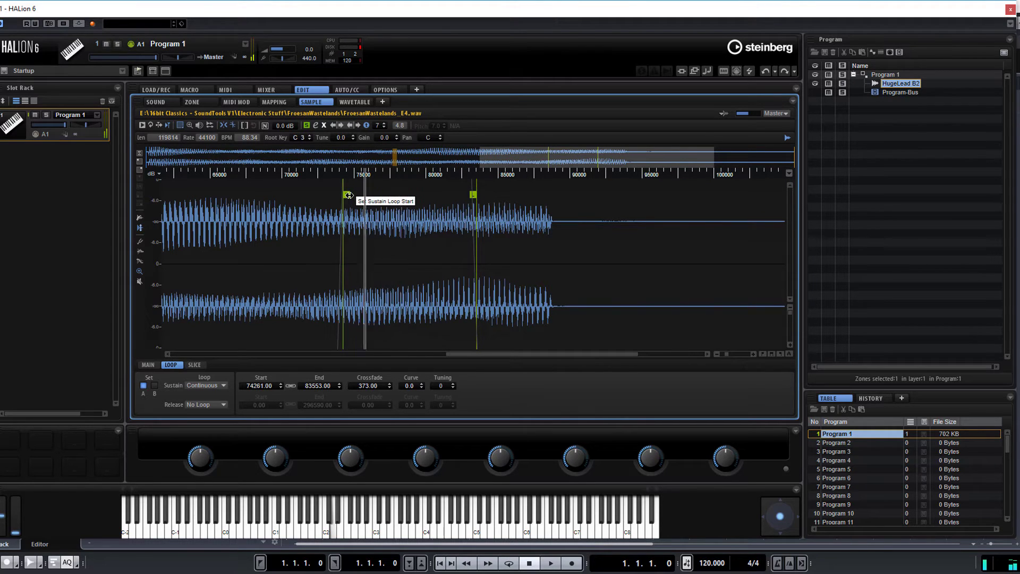
pyautogui.moveTo(474, 195)
pyautogui.mouseDown()
pyautogui.moveTo(510, 195)
pyautogui.moveTo(398, 196)
pyautogui.moveTo(538, 194)
pyautogui.mouseUp()
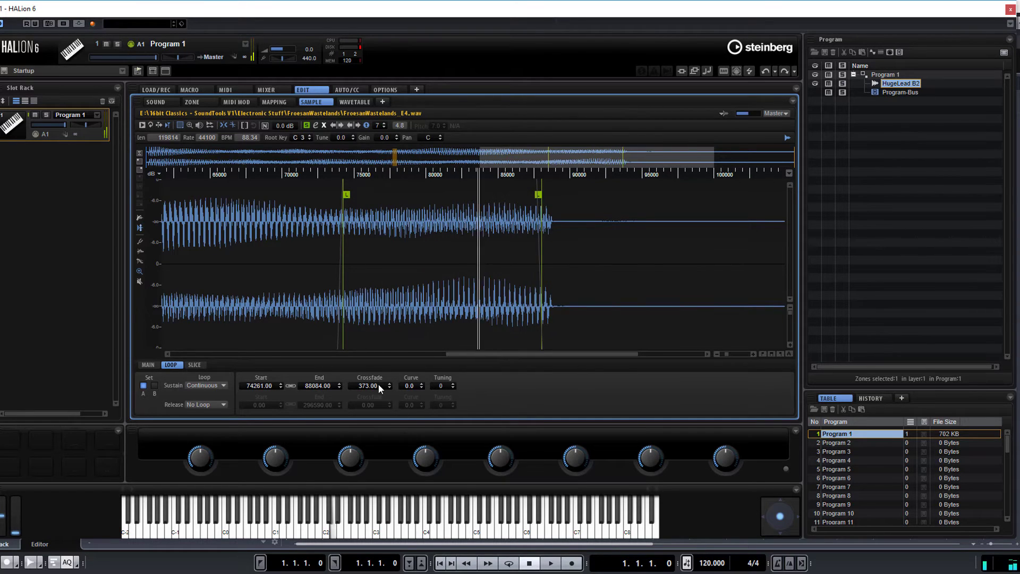
# - Set the HugeLead loop crossfade to 406, then go to the Sound overview for TroubleBelow A5
pyautogui.moveTo(367, 384); pyautogui.dragTo(394, 515)
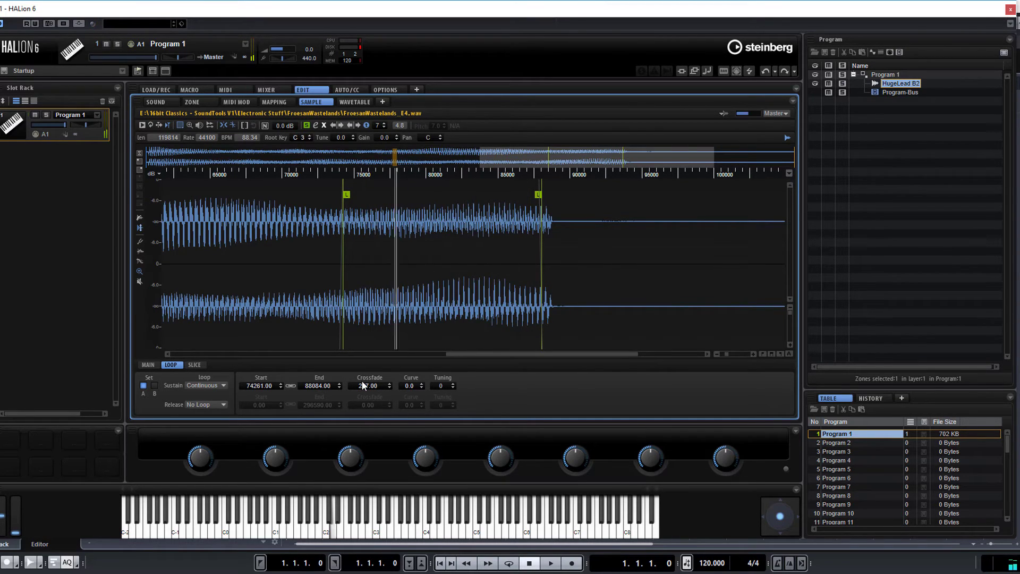
pyautogui.moveTo(368, 387); pyautogui.dragTo(383, 120)
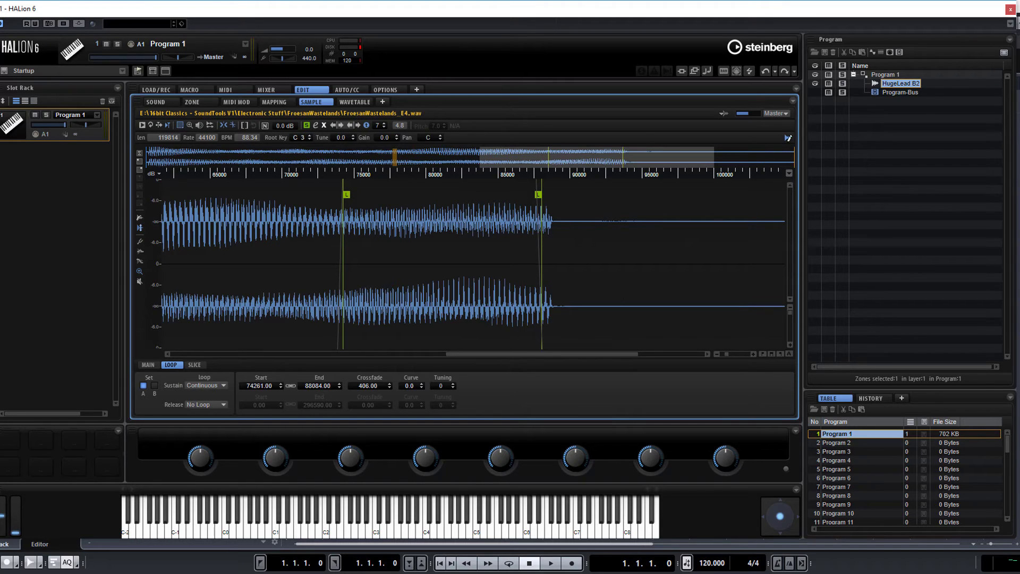
pyautogui.click(169, 102)
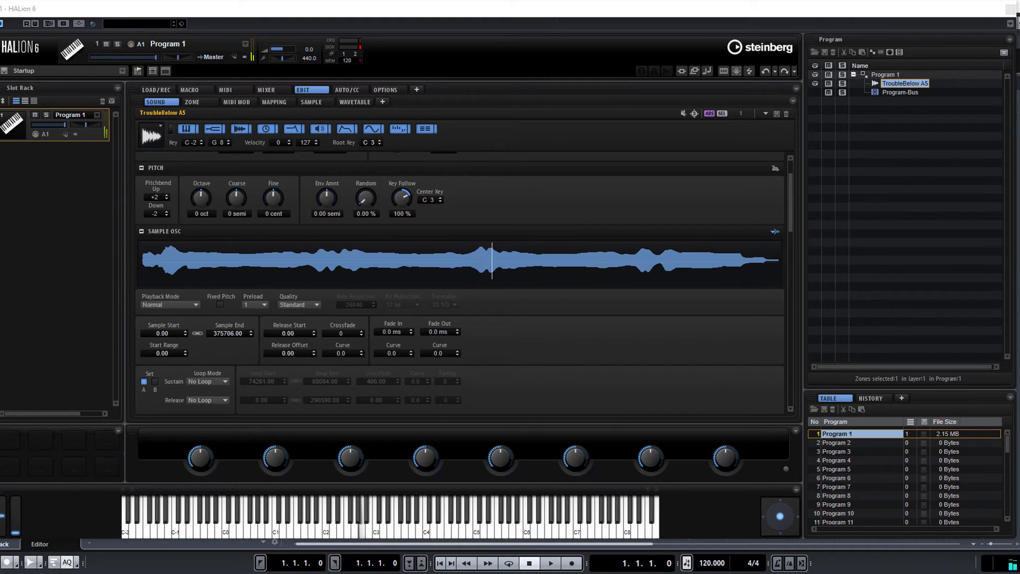
# - Set the TroubleBelow A5 sustain loop to Continuous and play the sample
pyautogui.click(723, 348)
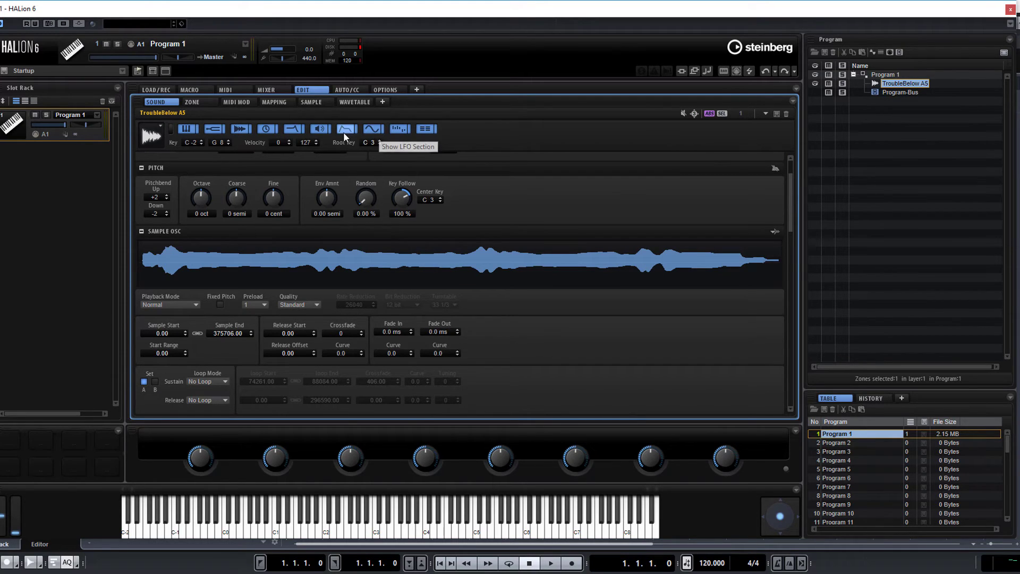
pyautogui.click(313, 102)
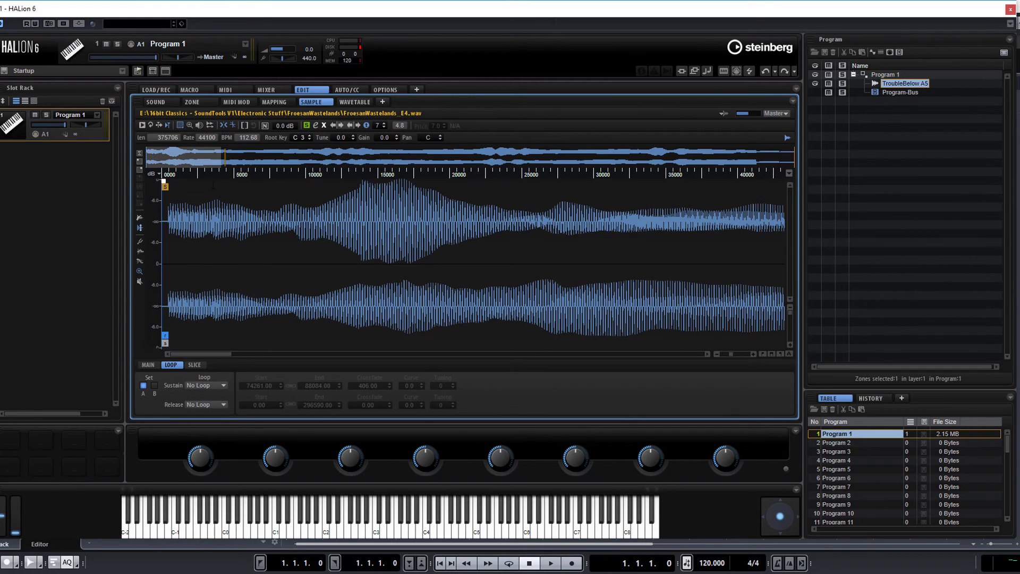
pyautogui.click(201, 387)
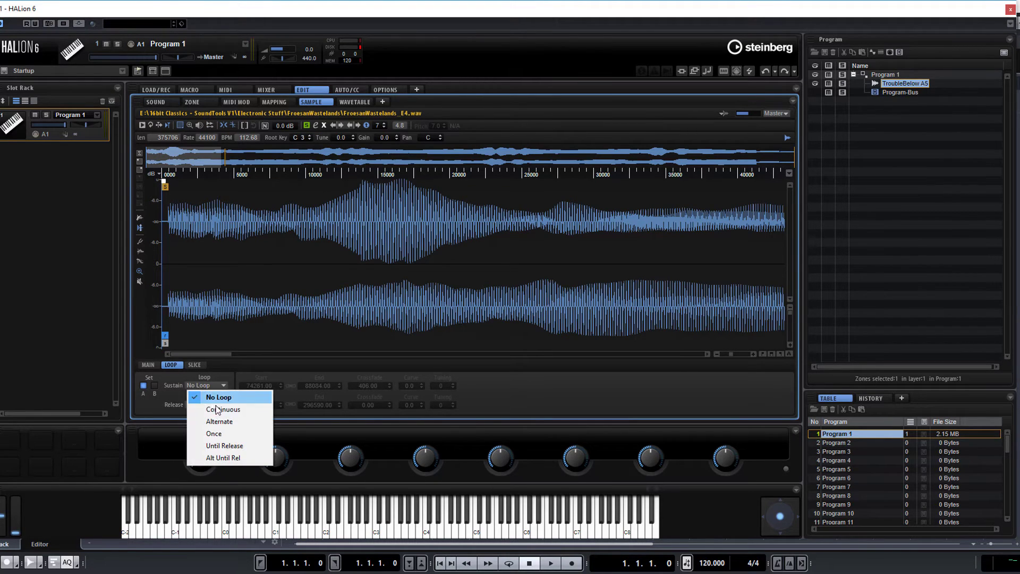
pyautogui.click(218, 411)
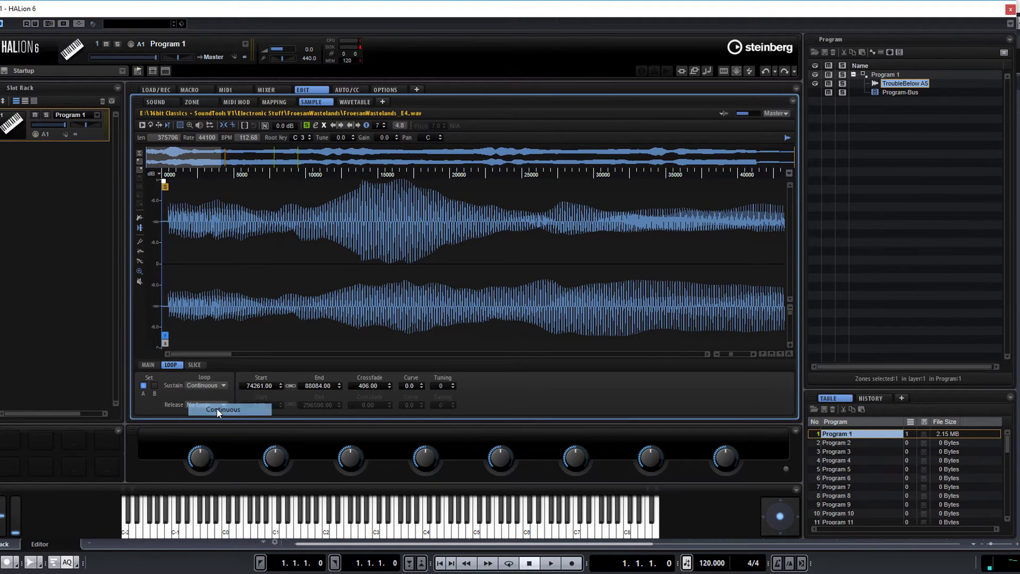
pyautogui.click(318, 123)
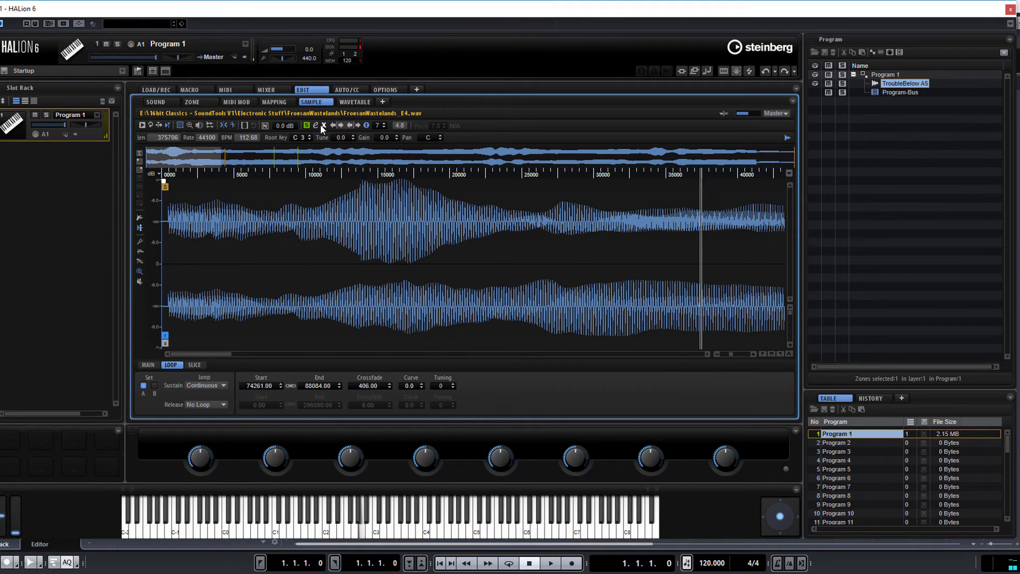
# - Zoom out fully and place the loop markers at 26262 and about 116354
pyautogui.click(716, 355)
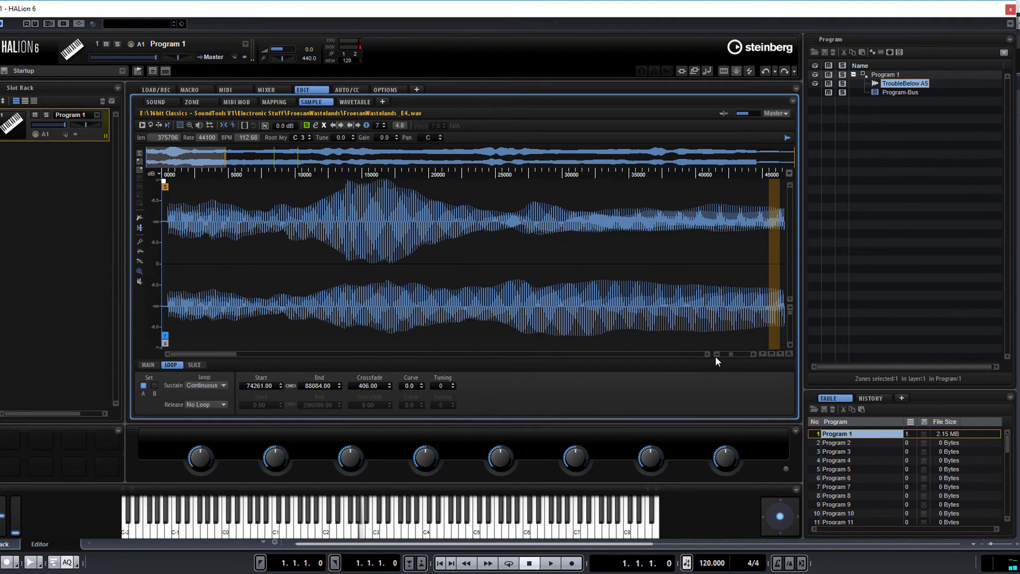
pyautogui.click(716, 355)
pyautogui.click(716, 355)
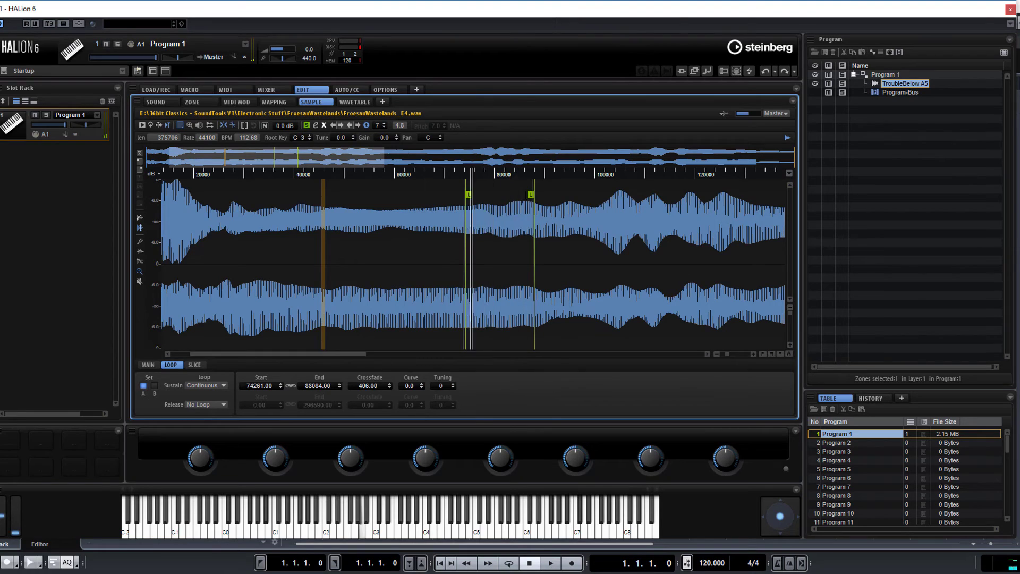
pyautogui.moveTo(726, 355); pyautogui.dragTo(720, 354)
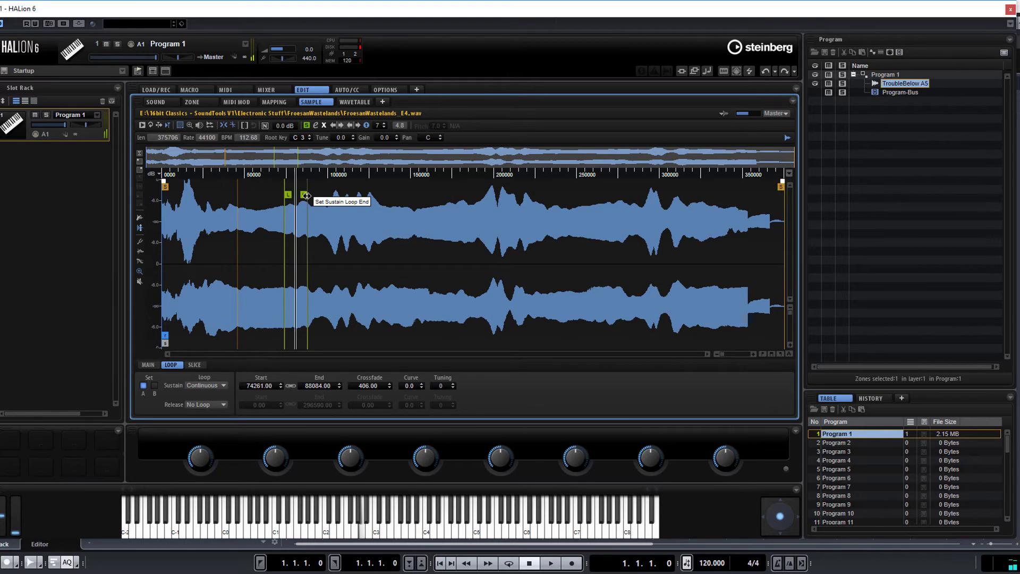
pyautogui.moveTo(306, 195)
pyautogui.mouseDown()
pyautogui.moveTo(405, 195)
pyautogui.moveTo(340, 195)
pyautogui.moveTo(391, 193)
pyautogui.moveTo(382, 192)
pyautogui.mouseUp()
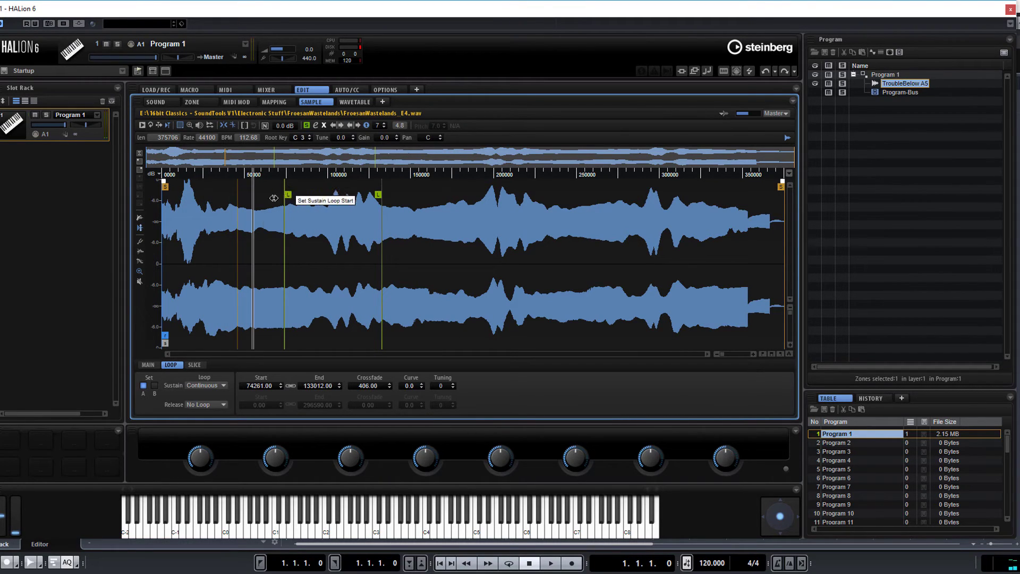
pyautogui.moveTo(274, 198); pyautogui.dragTo(205, 199)
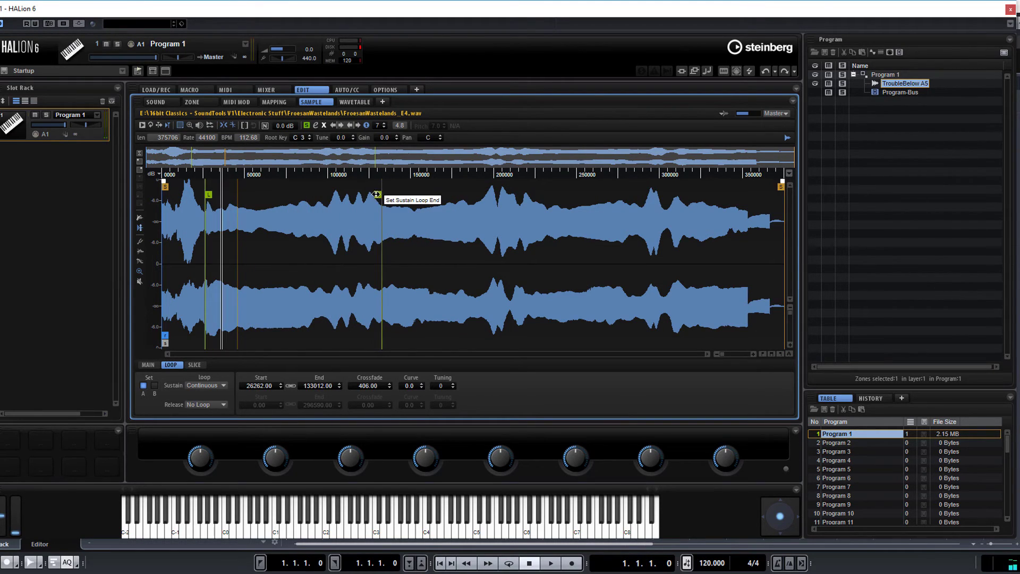
pyautogui.moveTo(378, 195); pyautogui.dragTo(355, 195)
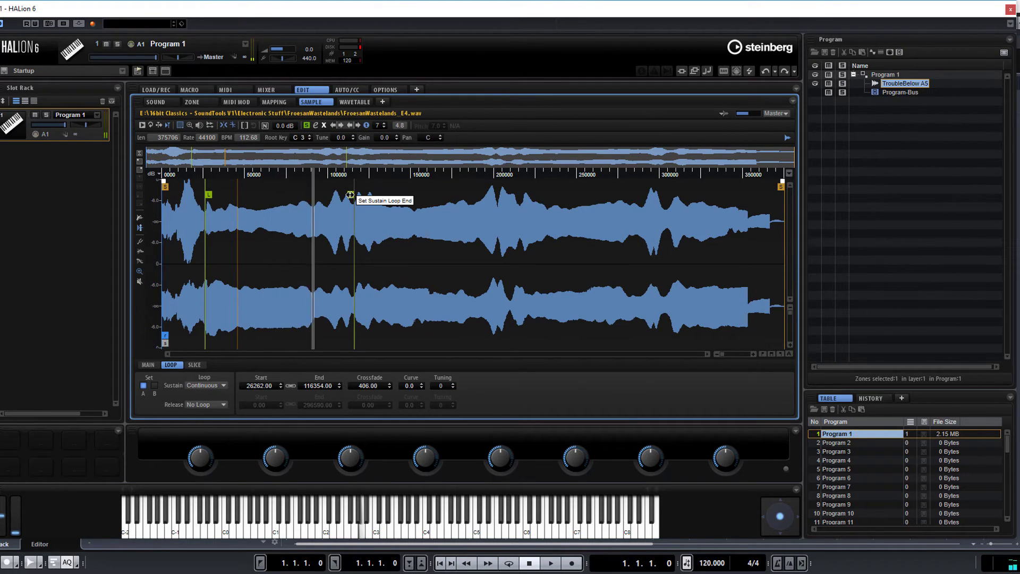
pyautogui.click(358, 125)
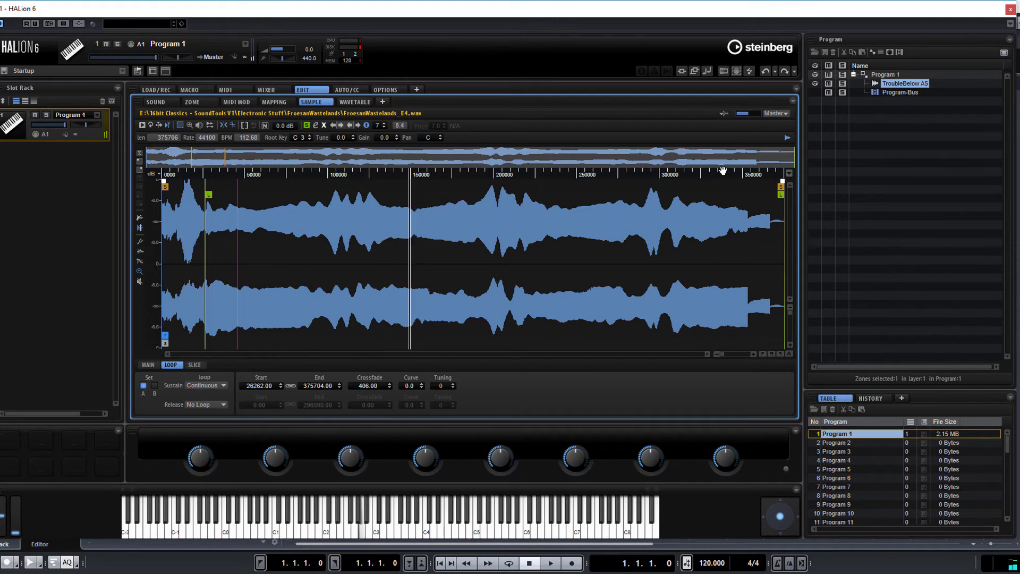
pyautogui.moveTo(781, 195); pyautogui.dragTo(350, 199)
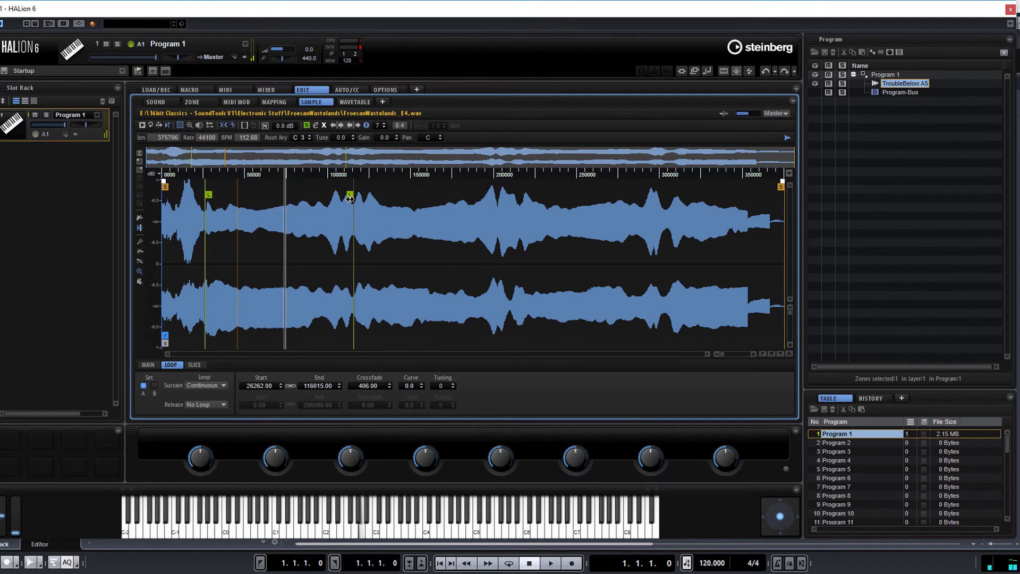
pyautogui.click(318, 126)
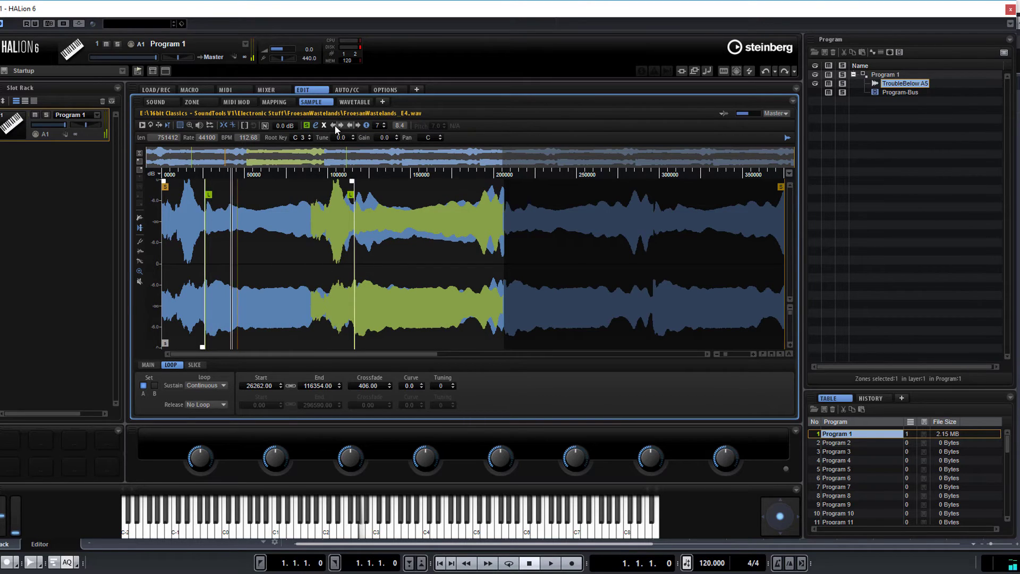
# - Move the TroubleBelow loop start to 23677, widen the crossfade to 577, and return to Sound
pyautogui.click(335, 125)
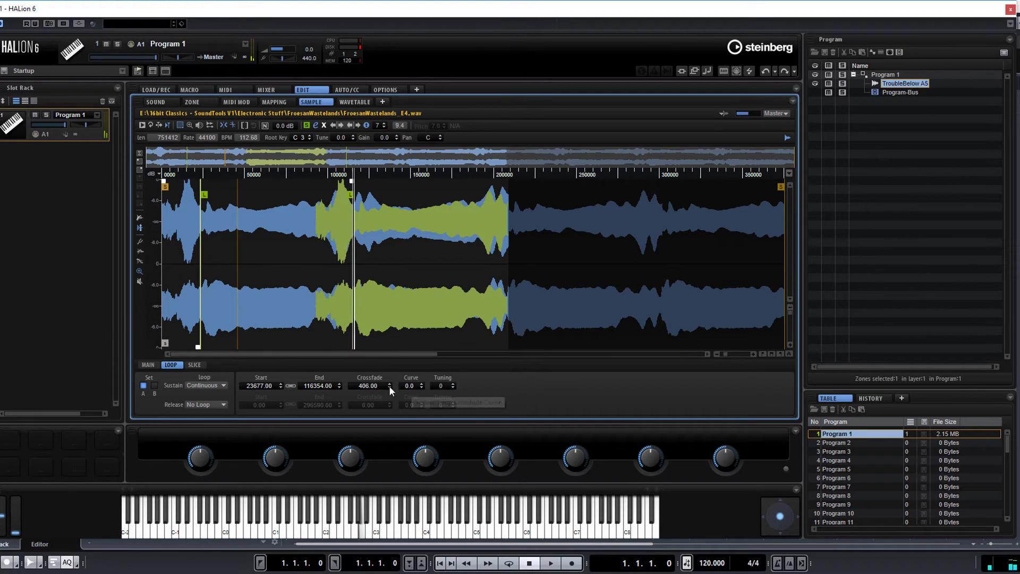
pyautogui.scroll(5, 366, 384)
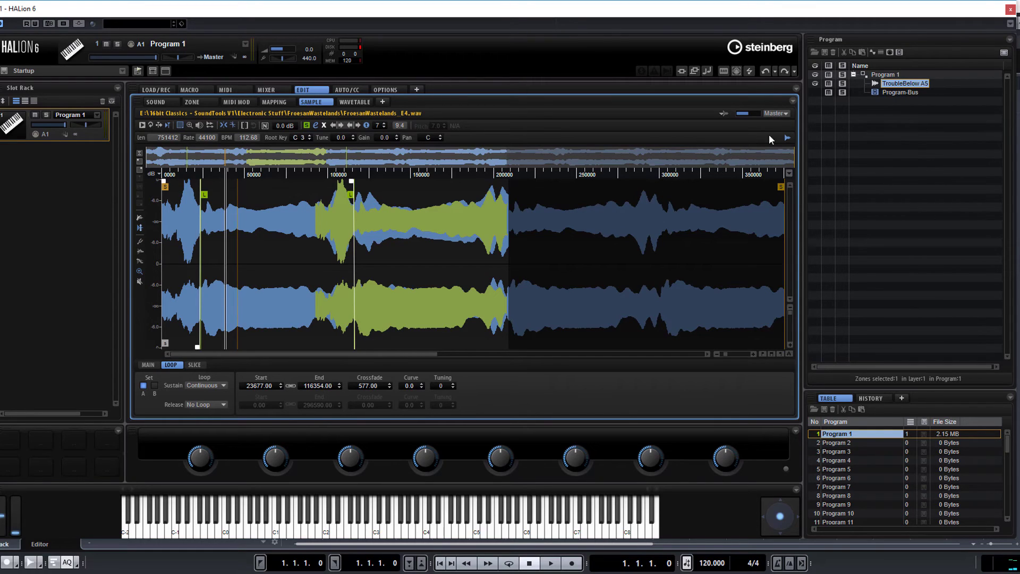
pyautogui.click(165, 102)
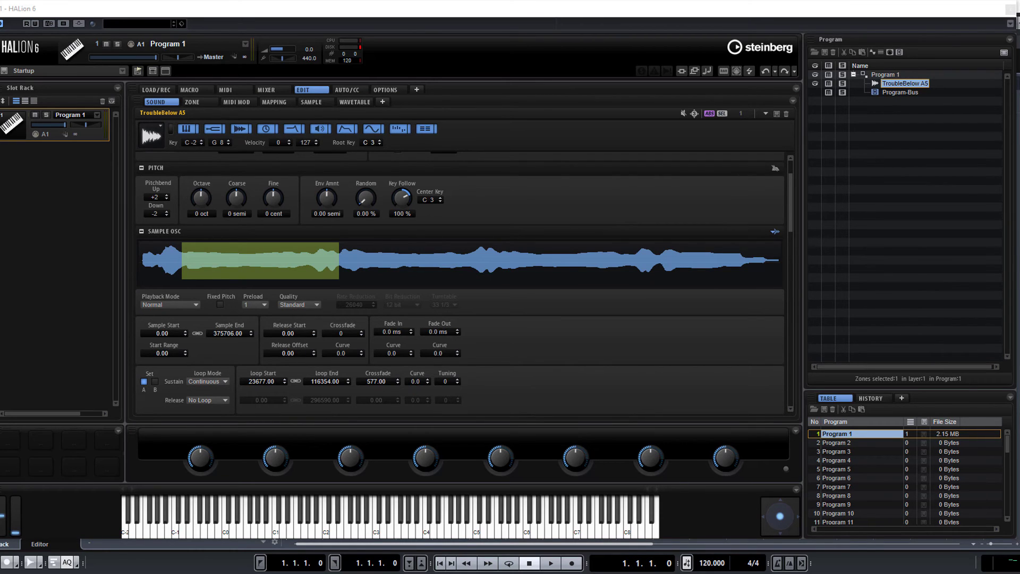
# - Select VanillaTrance C4 in the Program tree
pyautogui.click(775, 232)
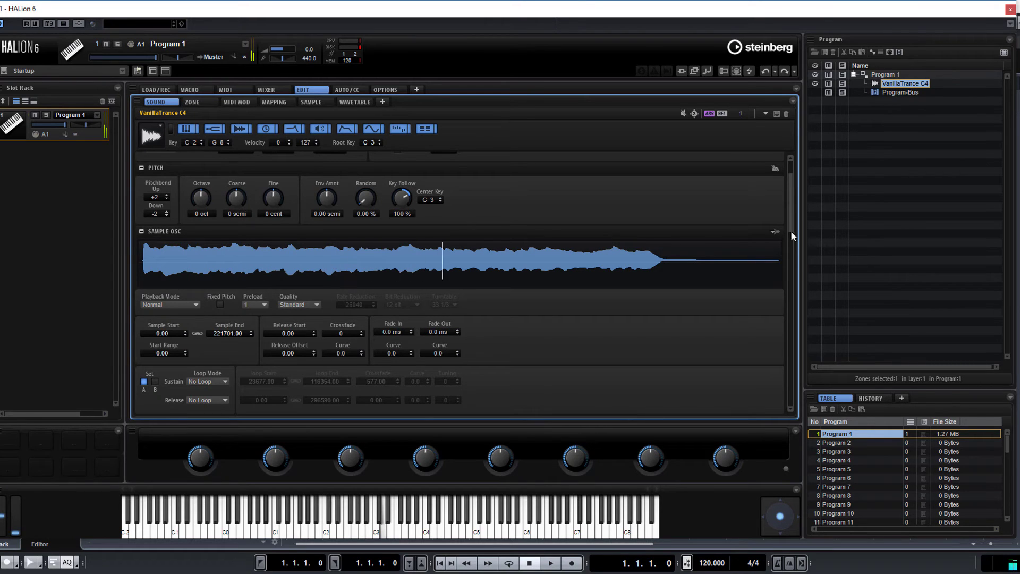
# - Set the VanillaTrance C4 sustain loop to Continuous and crop the sample to 221701
pyautogui.click(317, 101)
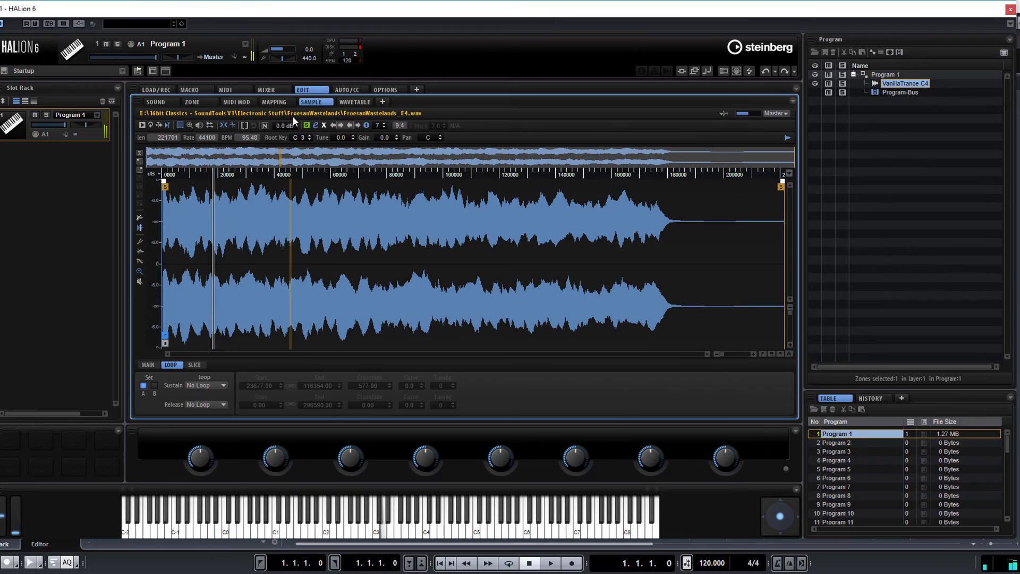
pyautogui.click(206, 386)
pyautogui.click(206, 395)
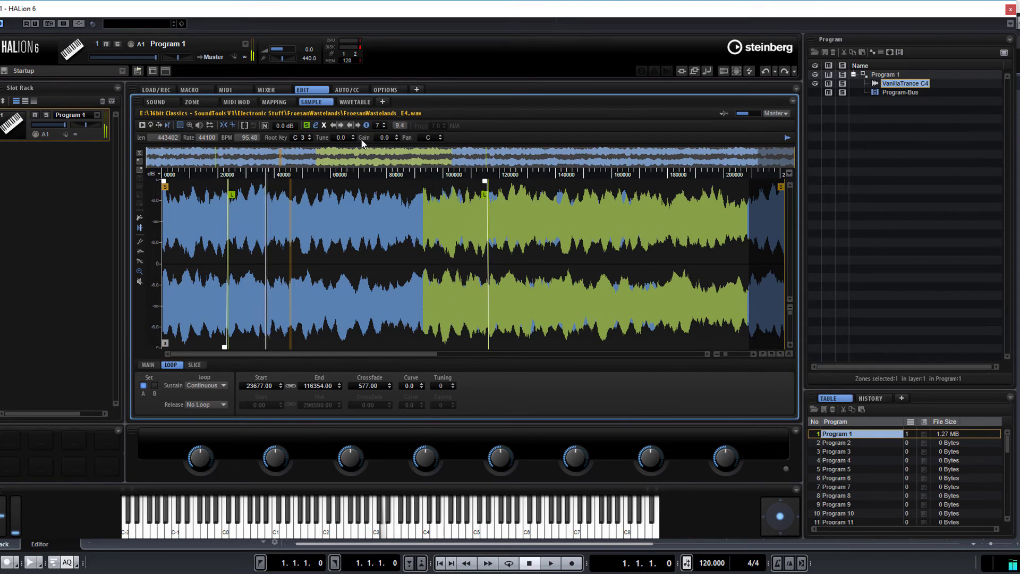
pyautogui.click(322, 126)
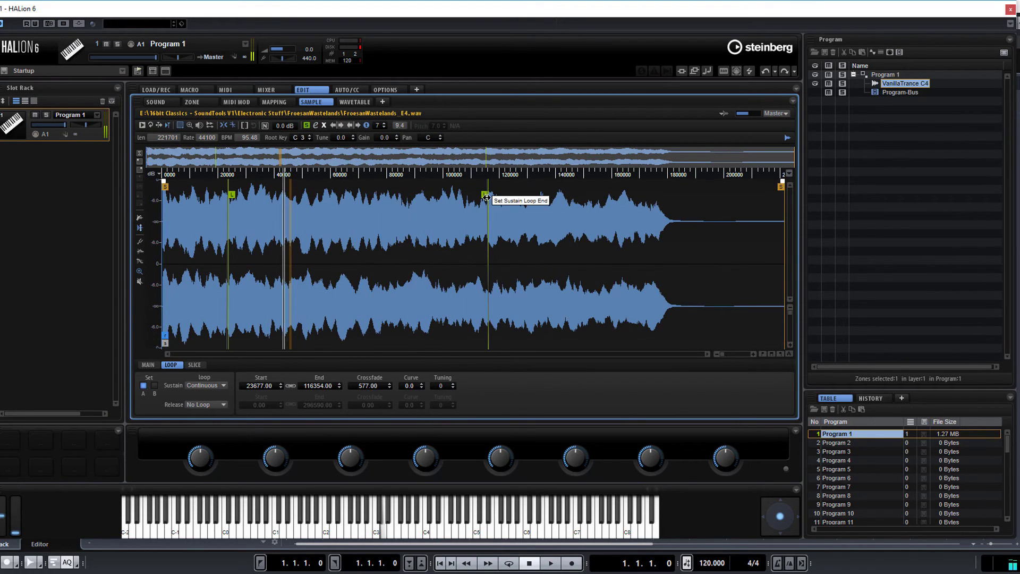
# - Drag the loop markers to 17458–136553 and select a stretch of the waveform
pyautogui.moveTo(485, 197); pyautogui.dragTo(405, 195)
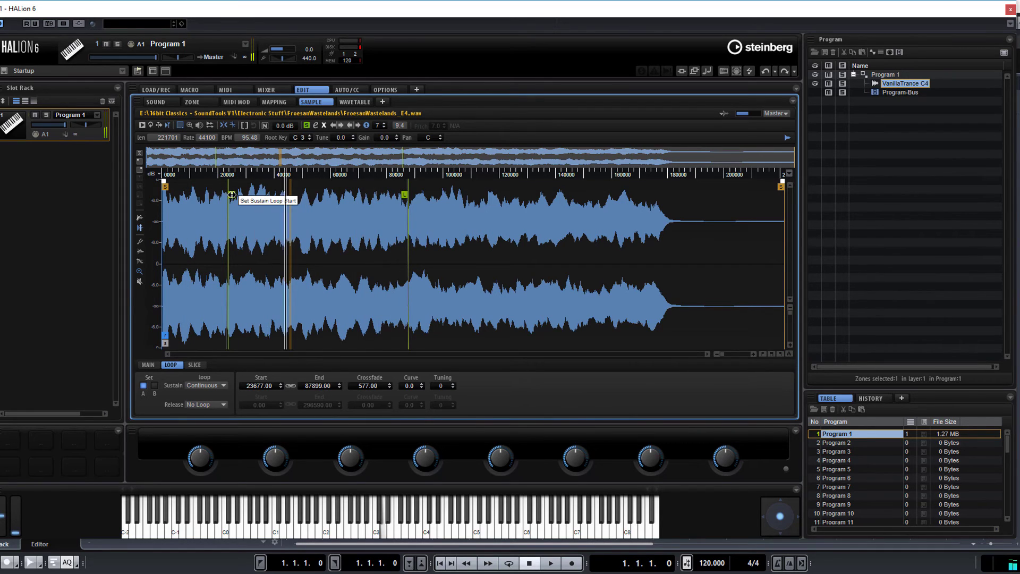
pyautogui.moveTo(232, 195); pyautogui.dragTo(214, 196)
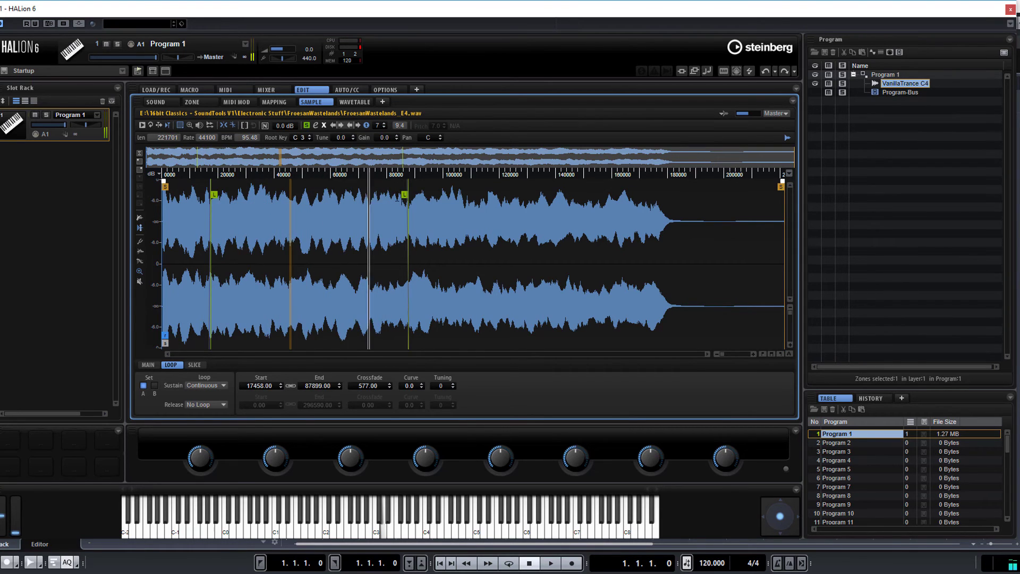
pyautogui.moveTo(408, 196); pyautogui.dragTo(543, 197)
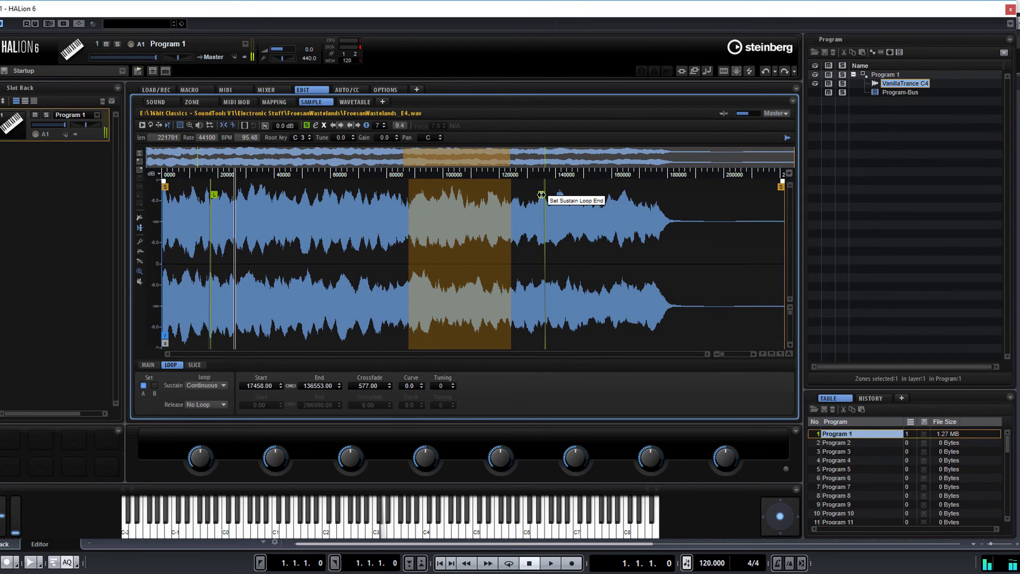
# - Place the VanillaTrance loop at 73961–97500 and narrow its crossfade to 80
pyautogui.moveTo(213, 195); pyautogui.dragTo(367, 198)
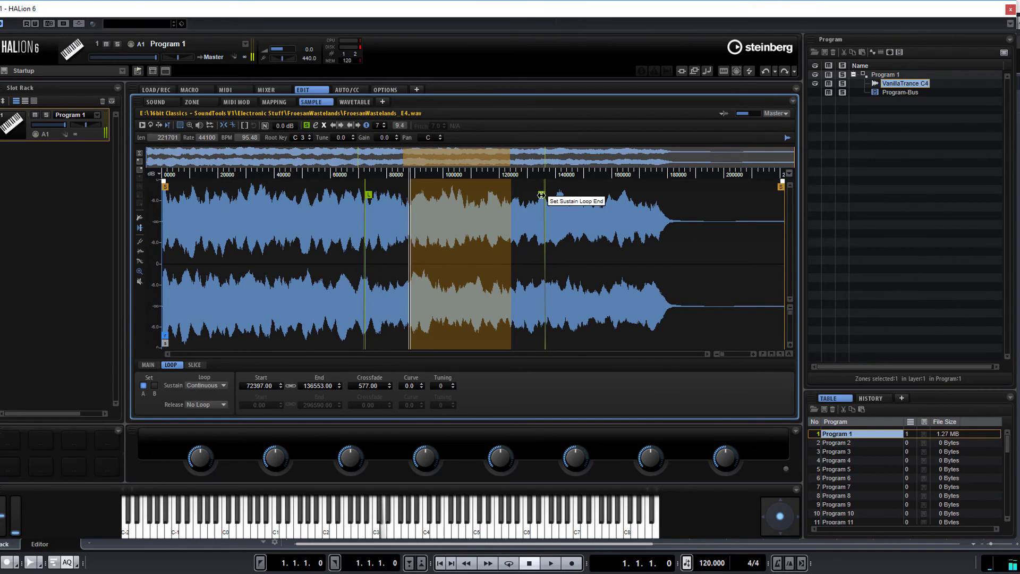
pyautogui.moveTo(541, 195); pyautogui.dragTo(393, 194)
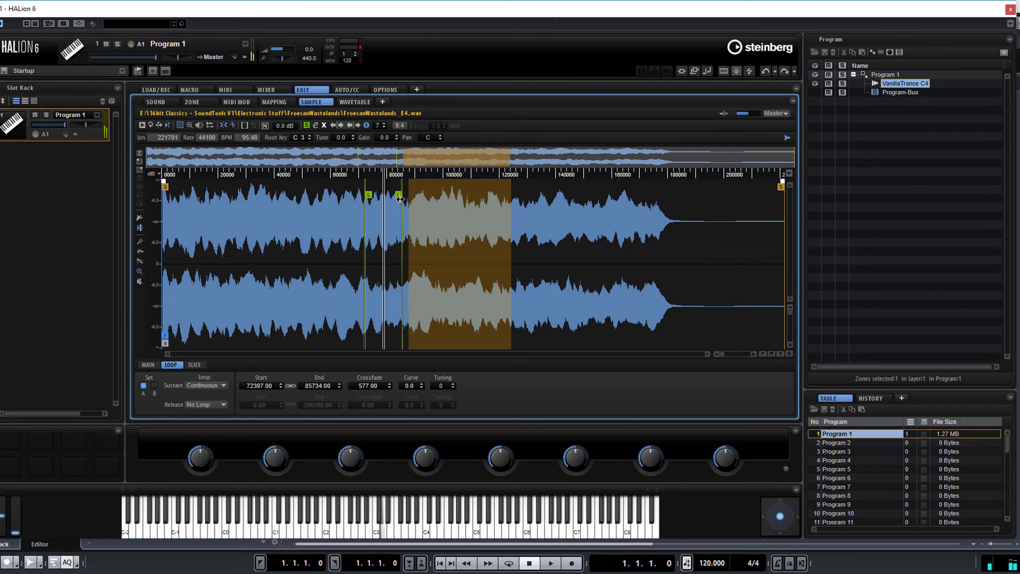
pyautogui.moveTo(413, 199); pyautogui.dragTo(416, 200)
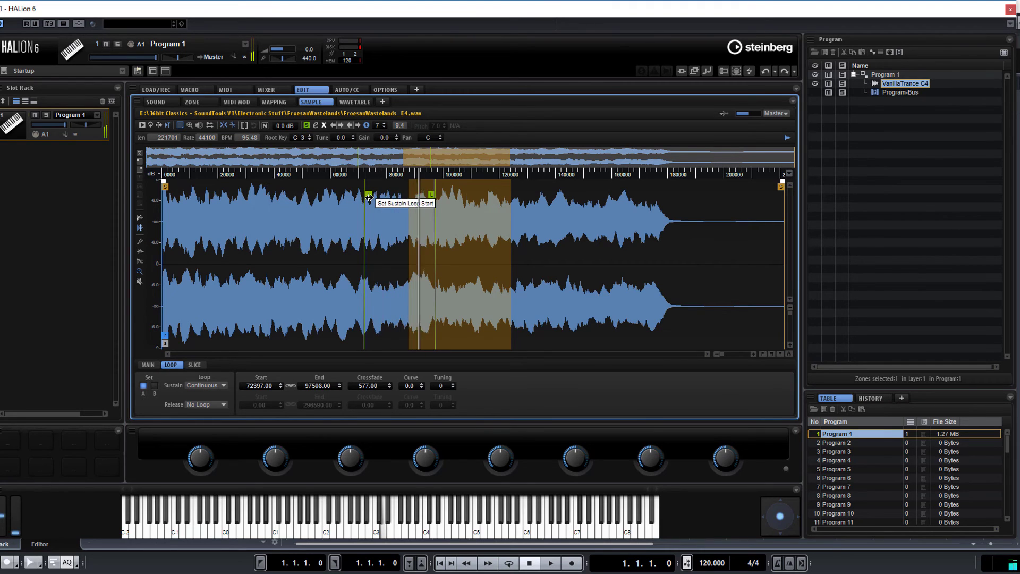
pyautogui.moveTo(369, 197); pyautogui.dragTo(374, 198)
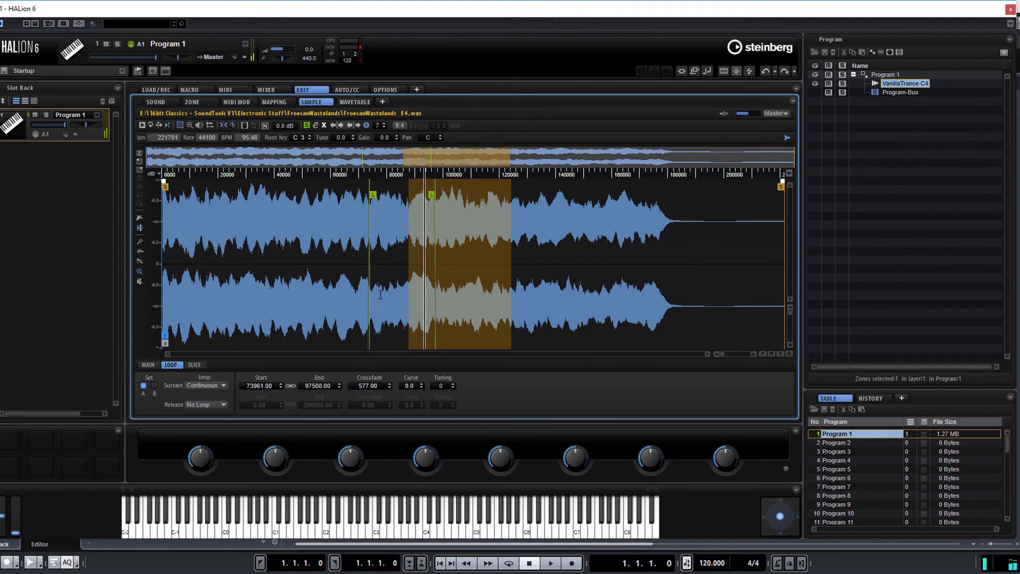
pyautogui.moveTo(368, 386); pyautogui.dragTo(366, 402)
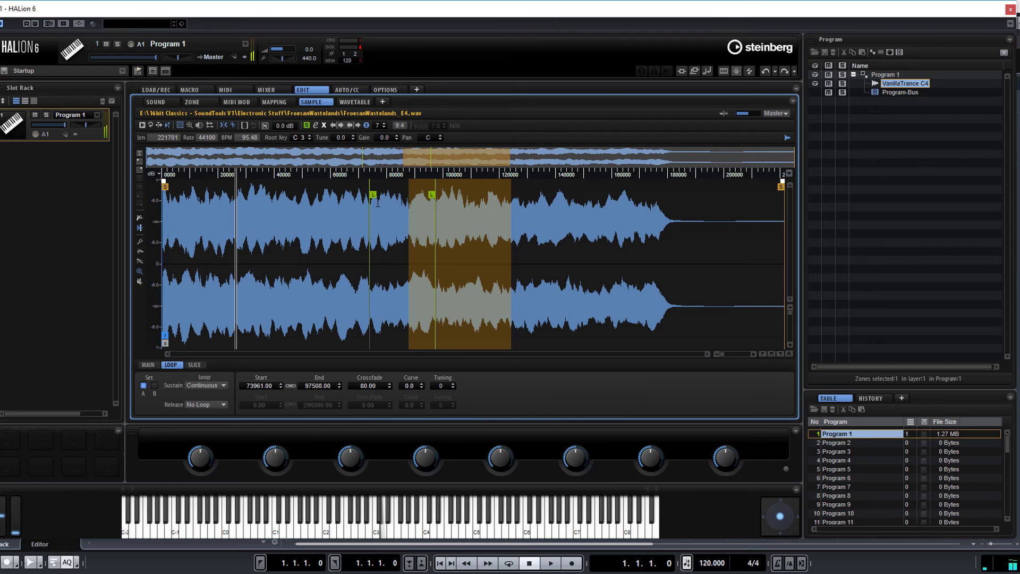
# - Zoom in on the waveform and push the loop end later to a better match
pyautogui.click(753, 353)
pyautogui.click(753, 353)
pyautogui.click(754, 354)
pyautogui.click(754, 353)
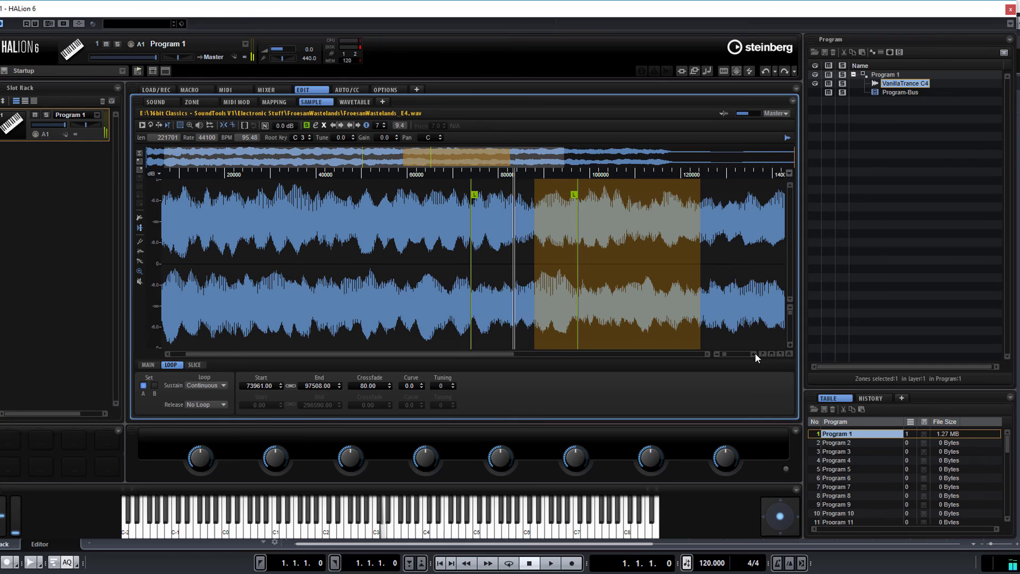
pyautogui.click(359, 124)
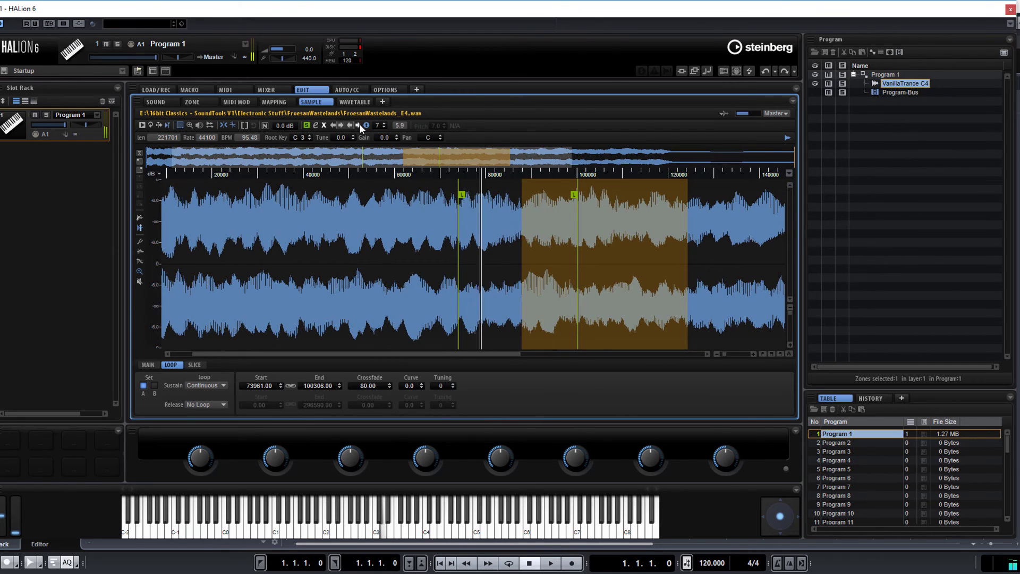
# - Nudge the loop start earlier in four steps to 73378
pyautogui.click(330, 125)
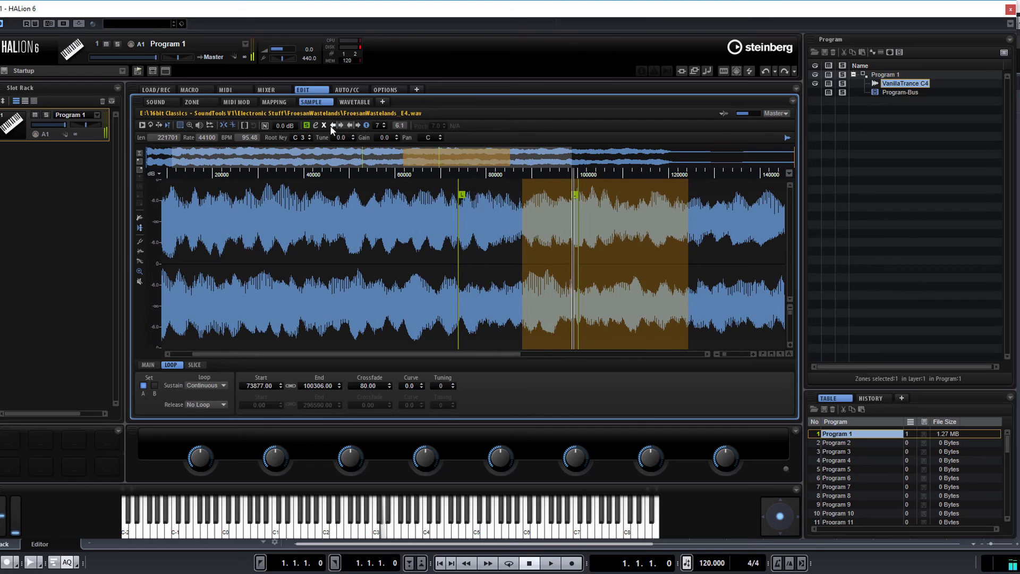
pyautogui.click(330, 126)
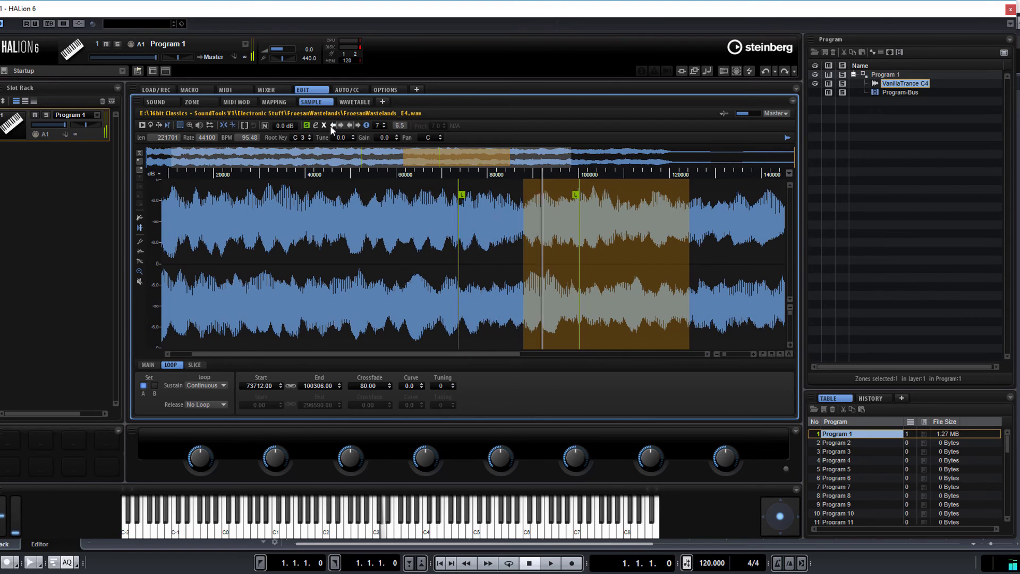
pyautogui.click(330, 125)
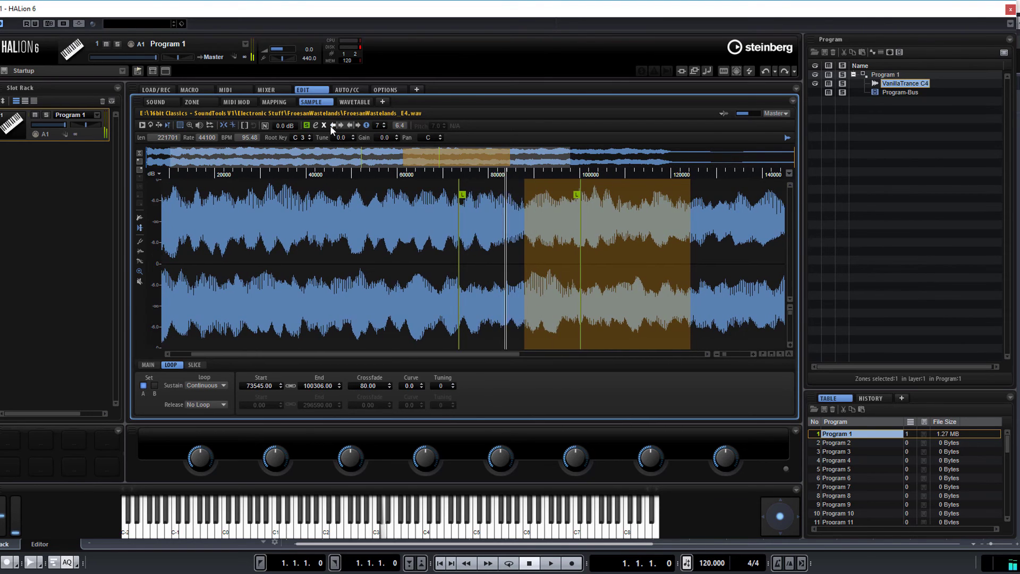
pyautogui.click(330, 126)
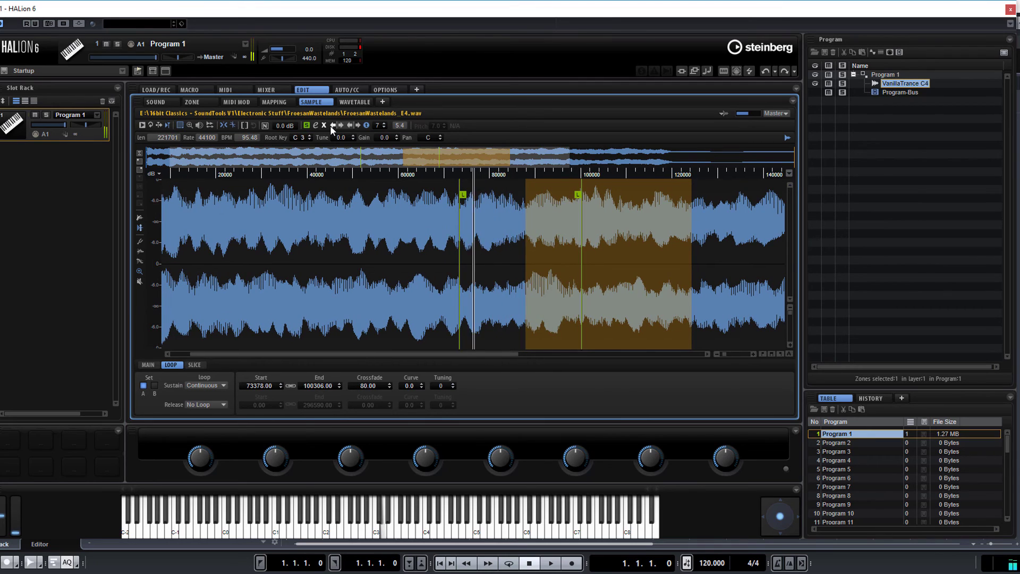
# - Adjust the loop end with the nudge buttons, then drag it out to 123368
pyautogui.click(359, 126)
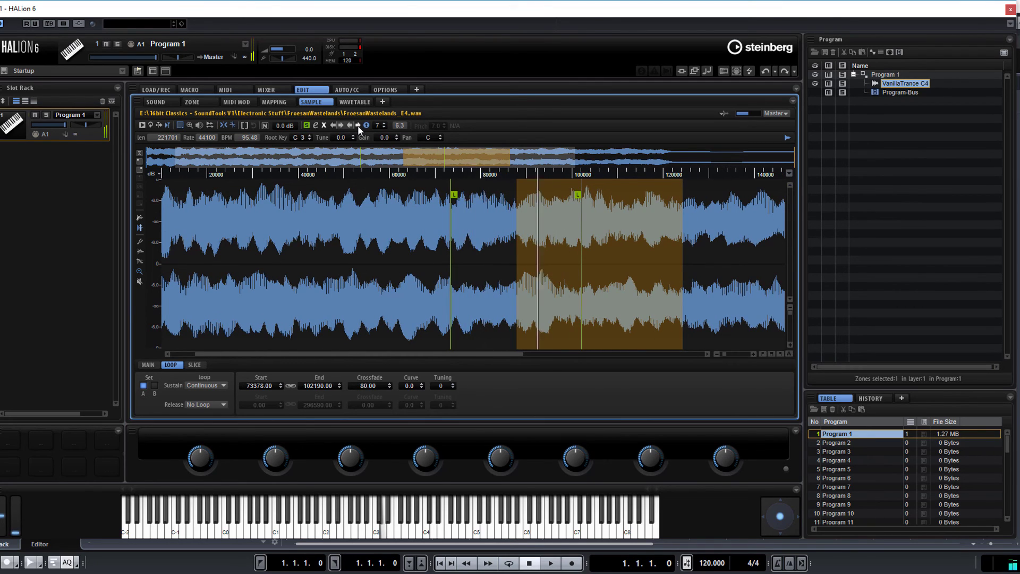
pyautogui.click(350, 126)
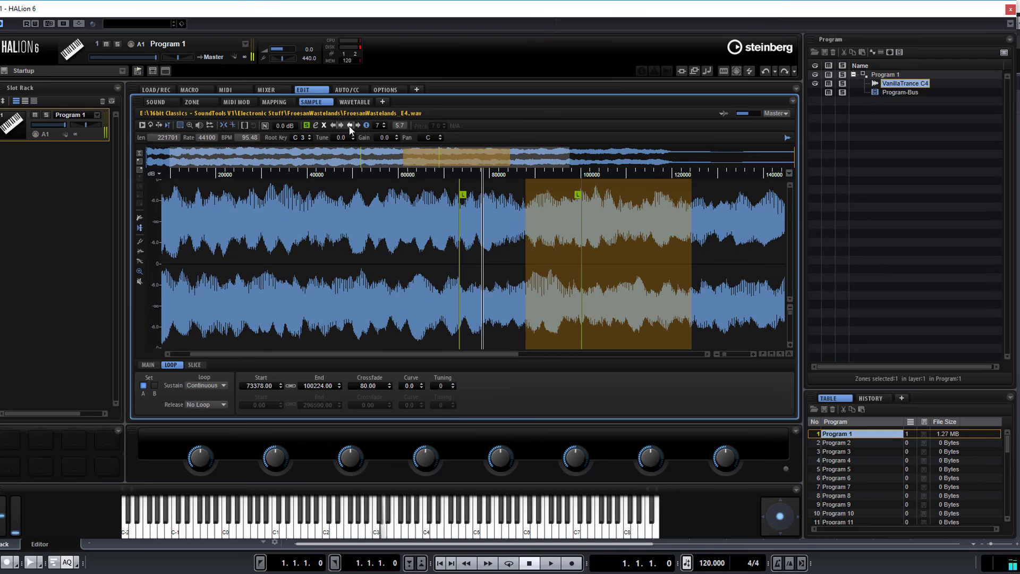
pyautogui.click(350, 126)
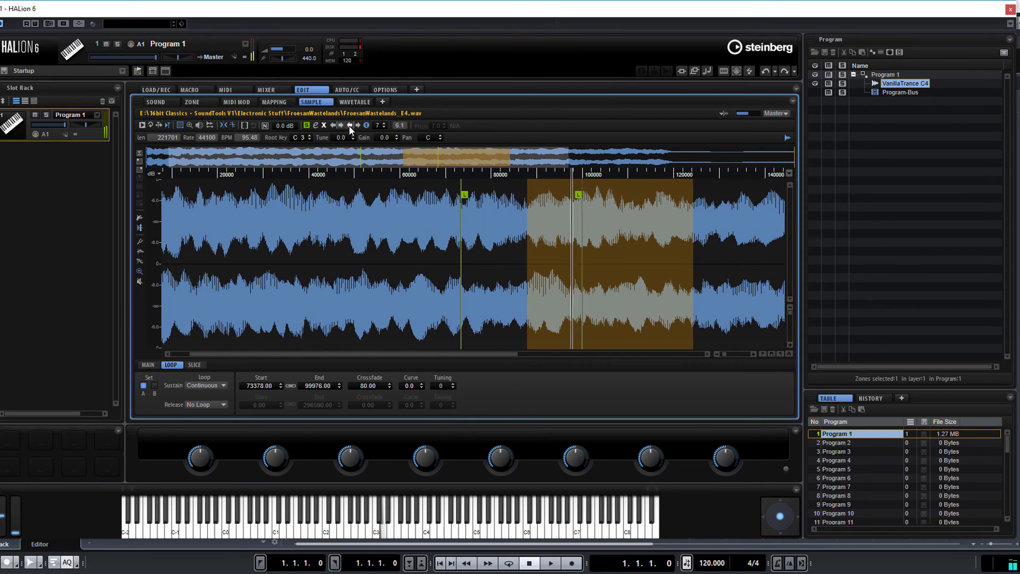
pyautogui.click(351, 126)
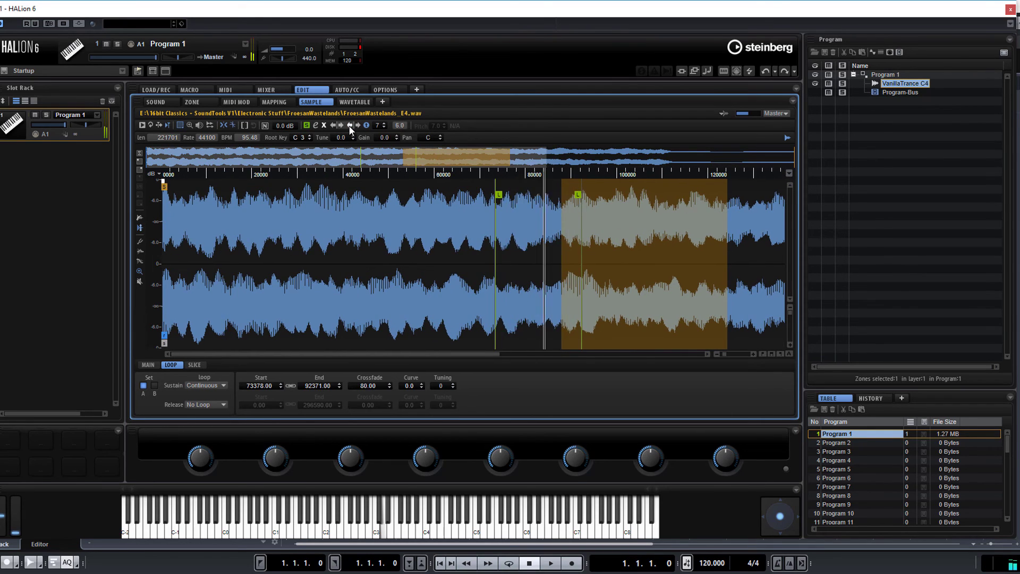
pyautogui.click(350, 126)
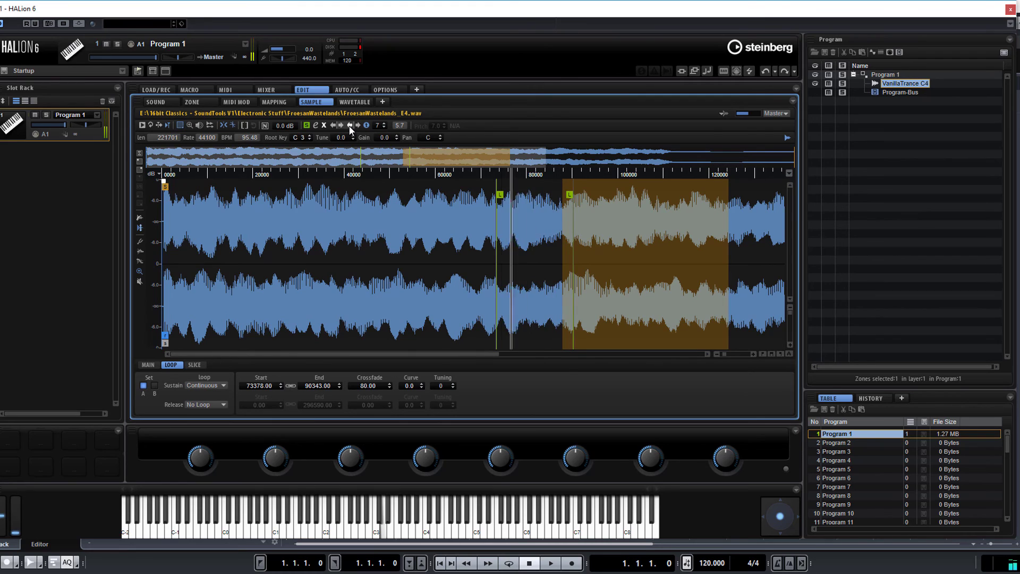
pyautogui.click(350, 126)
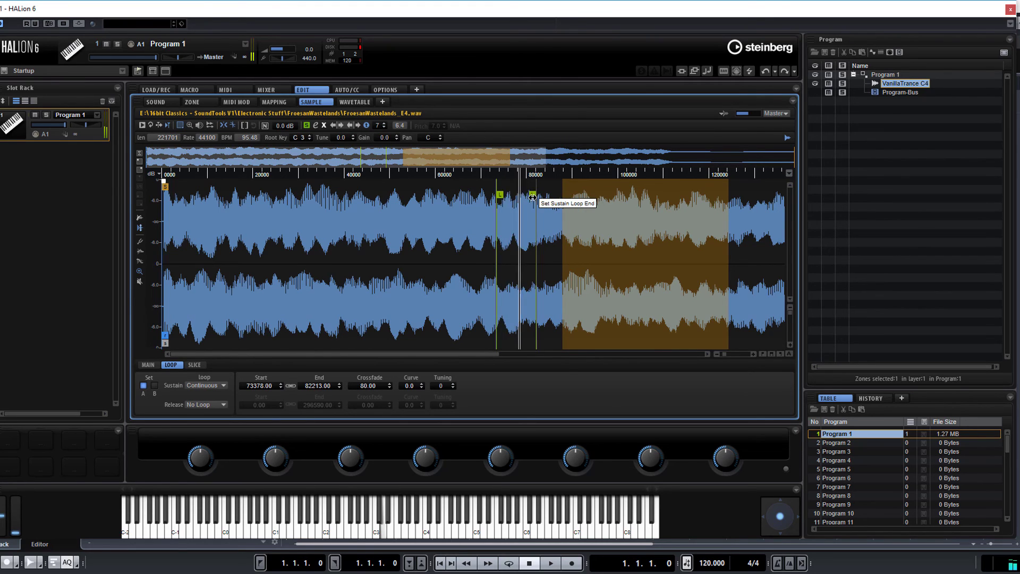
pyautogui.moveTo(533, 197); pyautogui.dragTo(719, 205)
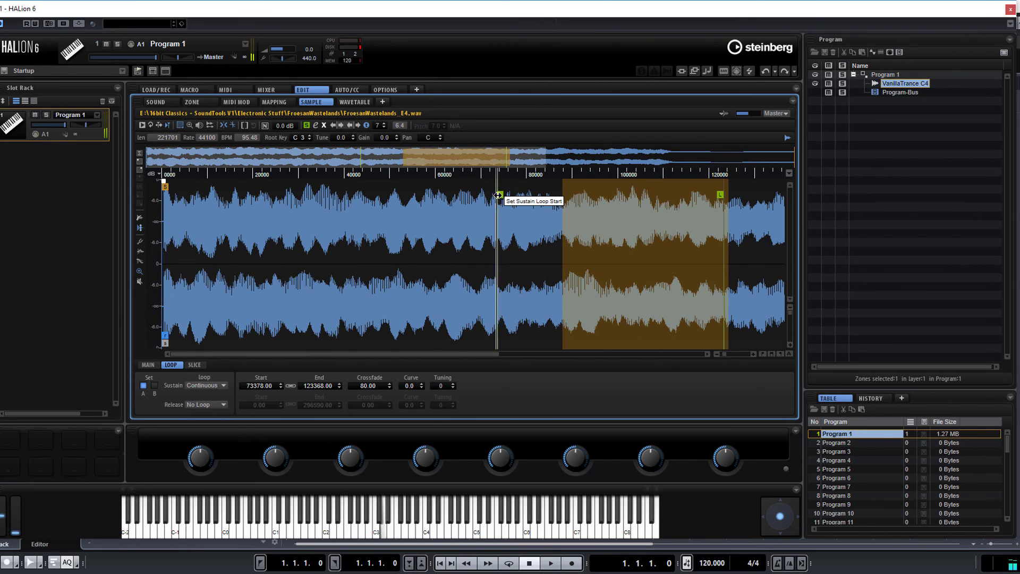
# - Shift the VanillaTrance loop start to 77044 and set the crossfade to 580
pyautogui.moveTo(497, 196); pyautogui.dragTo(513, 198)
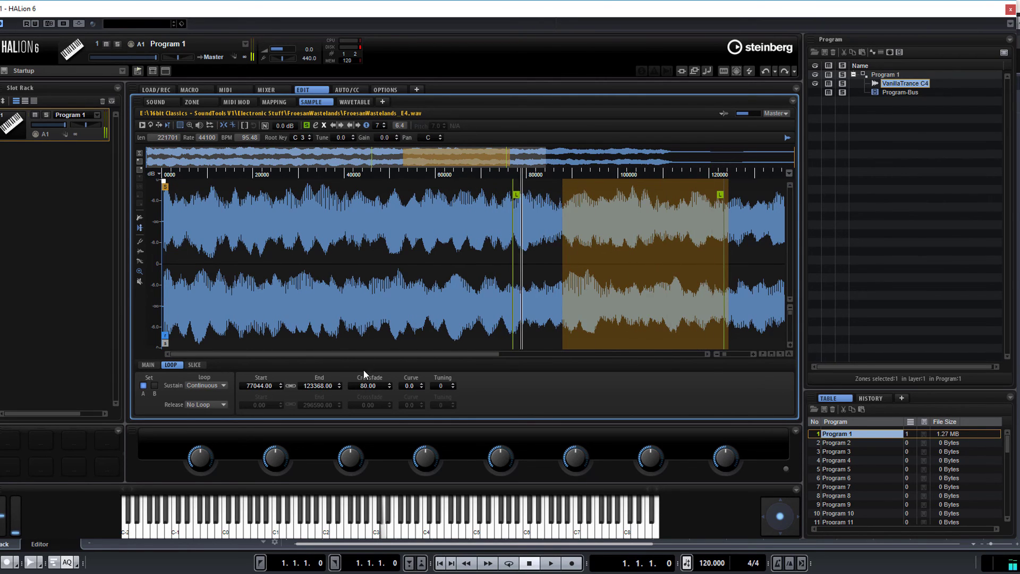
pyautogui.moveTo(367, 384); pyautogui.dragTo(371, 222)
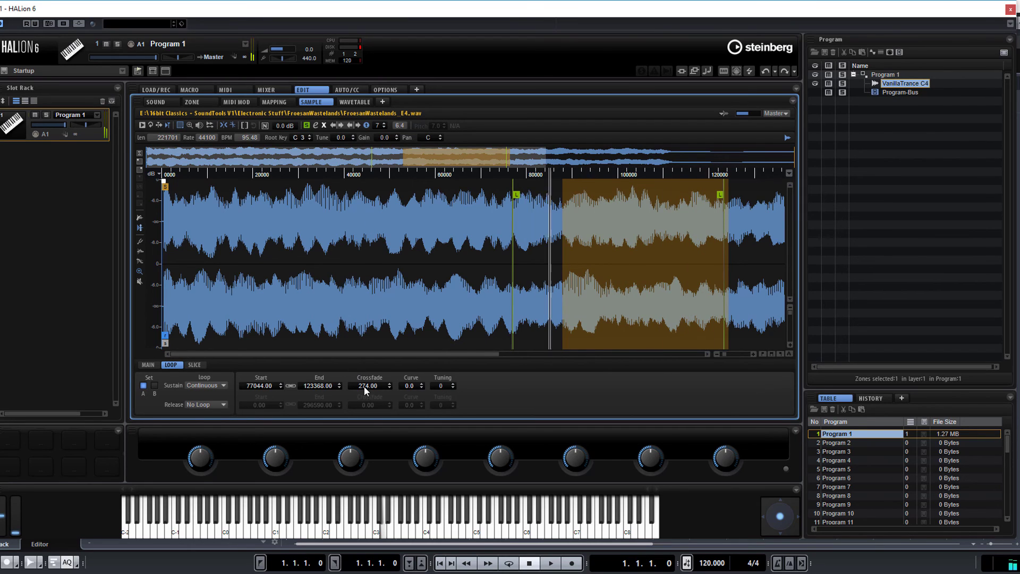
pyautogui.moveTo(365, 387); pyautogui.dragTo(394, 42)
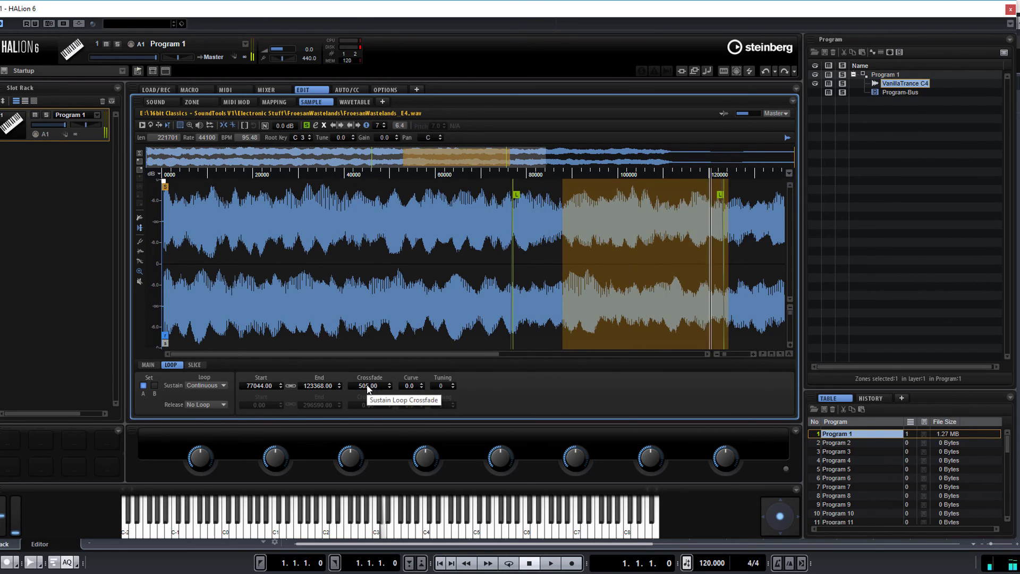
pyautogui.moveTo(368, 389); pyautogui.dragTo(377, 266)
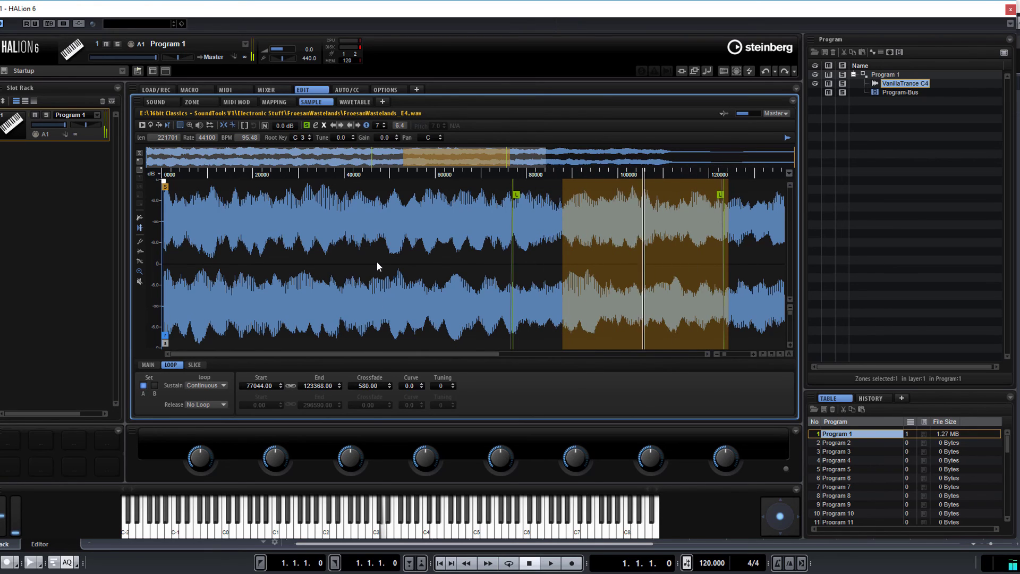